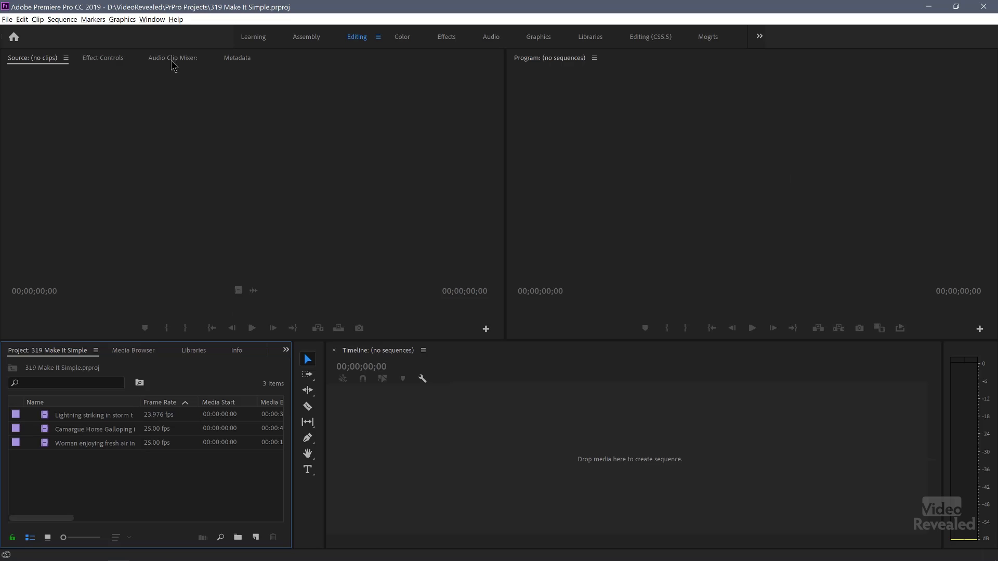
Step: Select all three clips and drop them into the empty Timeline to create a 1920x1080 25p sequence
left_click_drag(99, 473, 73, 414)
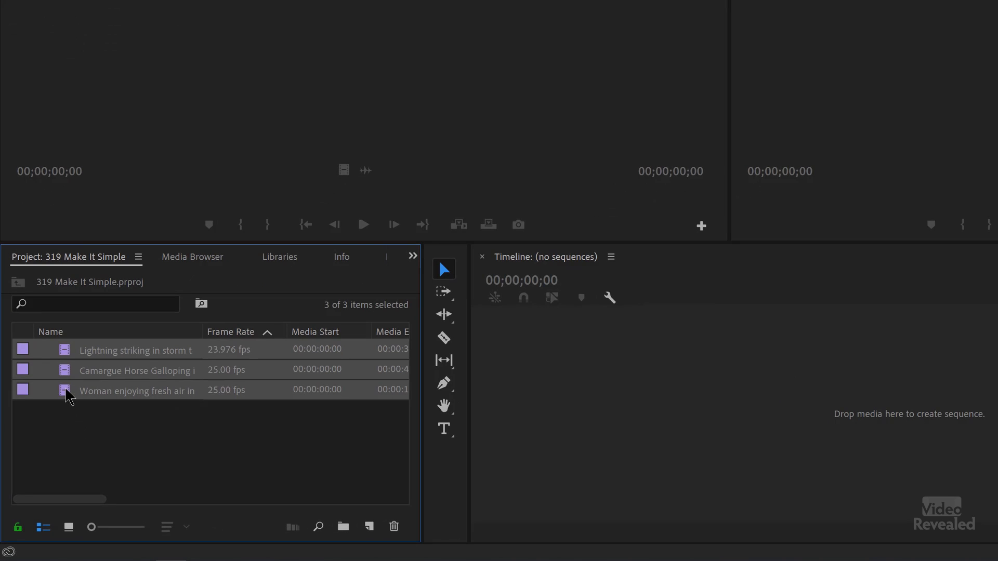
left_click_drag(68, 397, 768, 385)
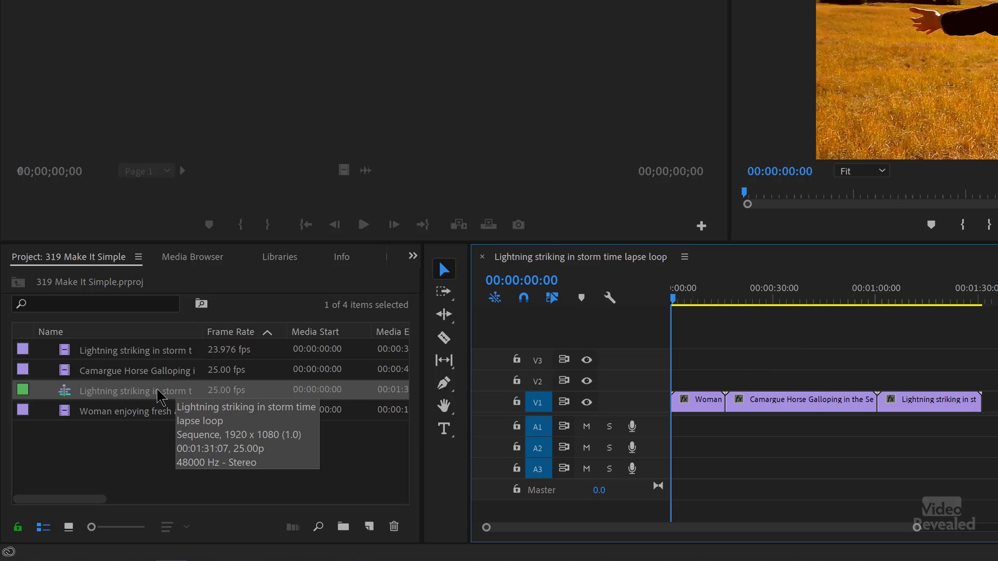
left_click(97, 390)
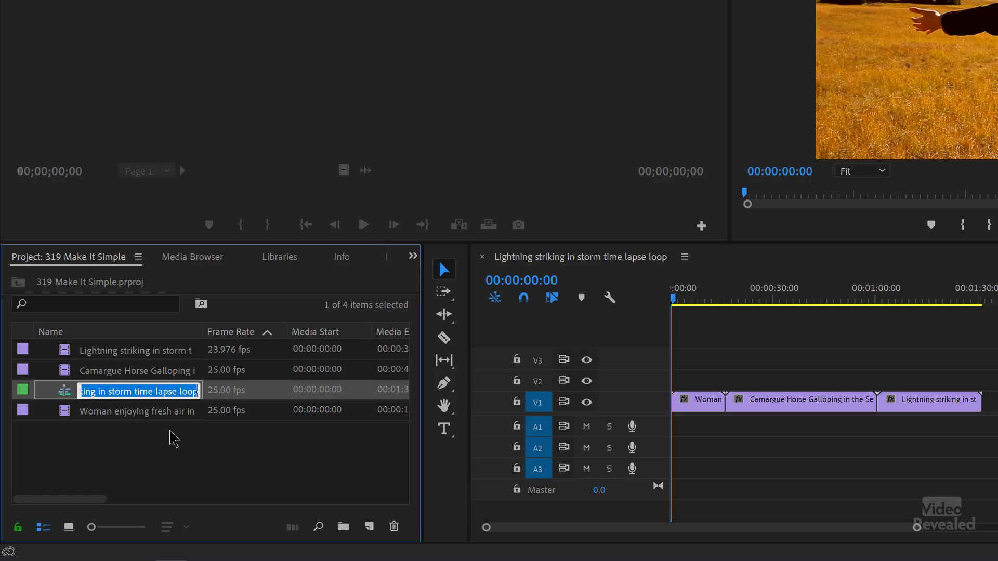
Step: Rename the new sequence 'My Sequence' and set the playhead at 00:00:14:21
type("My Sequence")
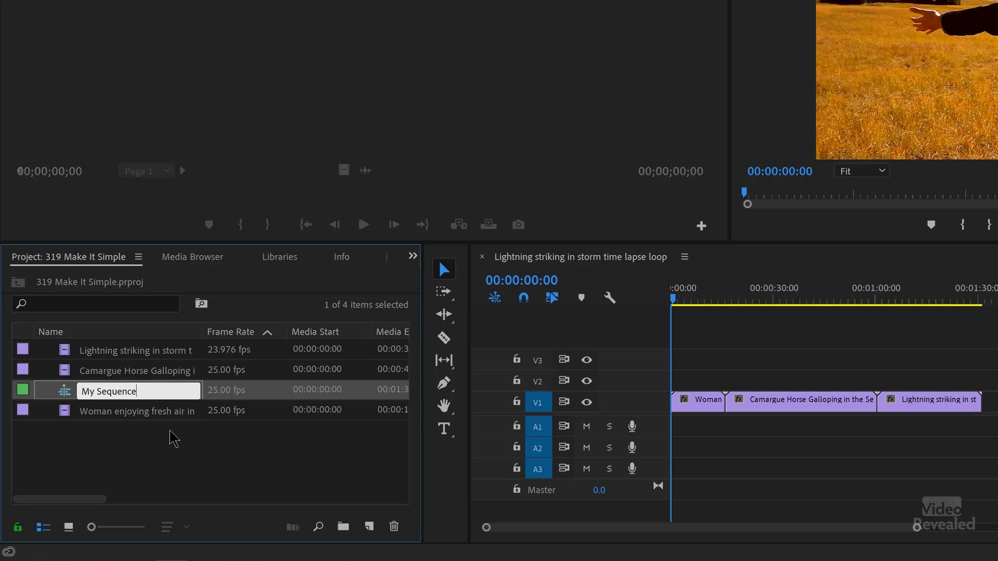
key("Tab")
left_click(299, 461)
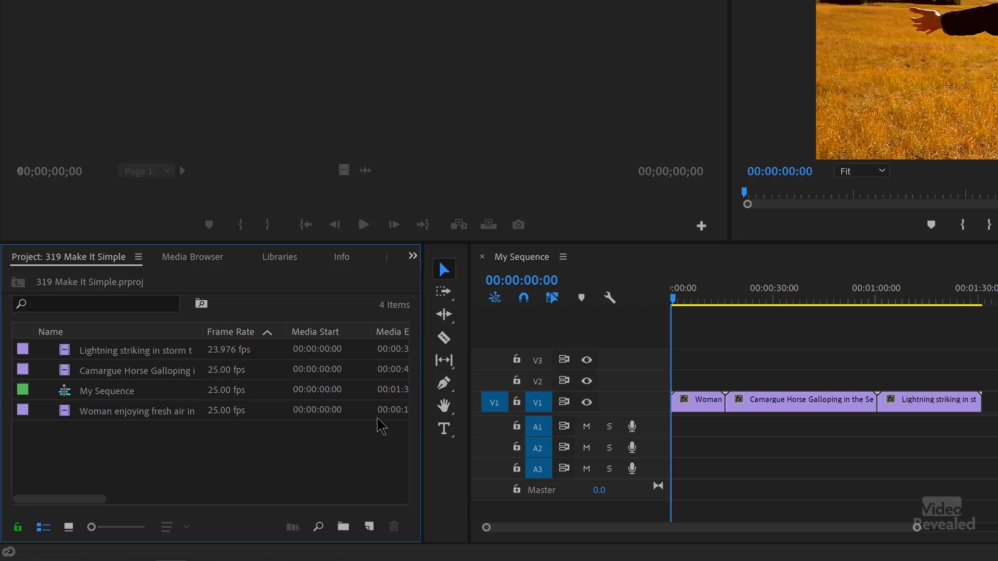
left_click(722, 290)
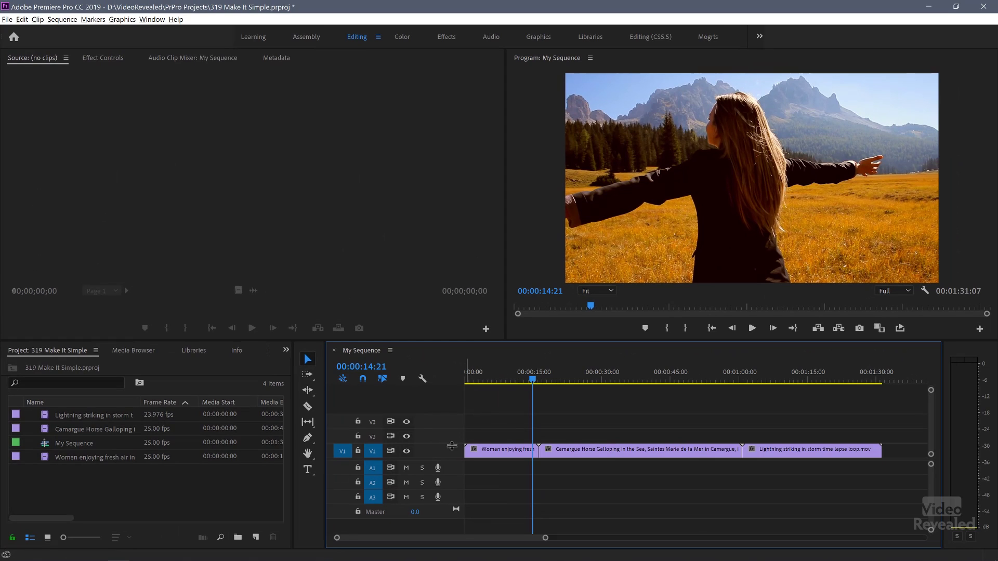
Step: Enlarge track V1 to show clip thumbnails, then delete the empty V3 and A3 tracks
key("alt")
double_click(453, 456)
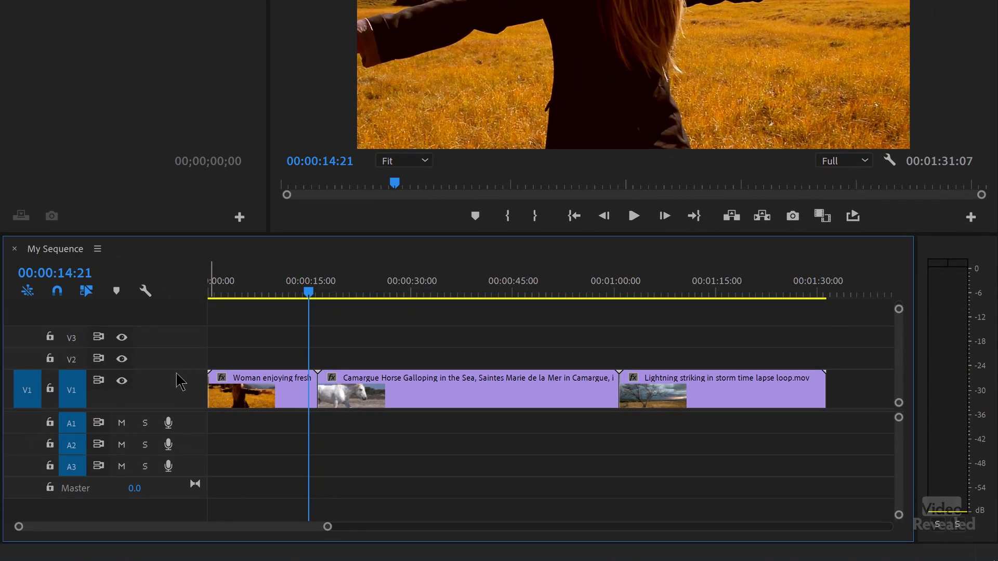
right_click(185, 338)
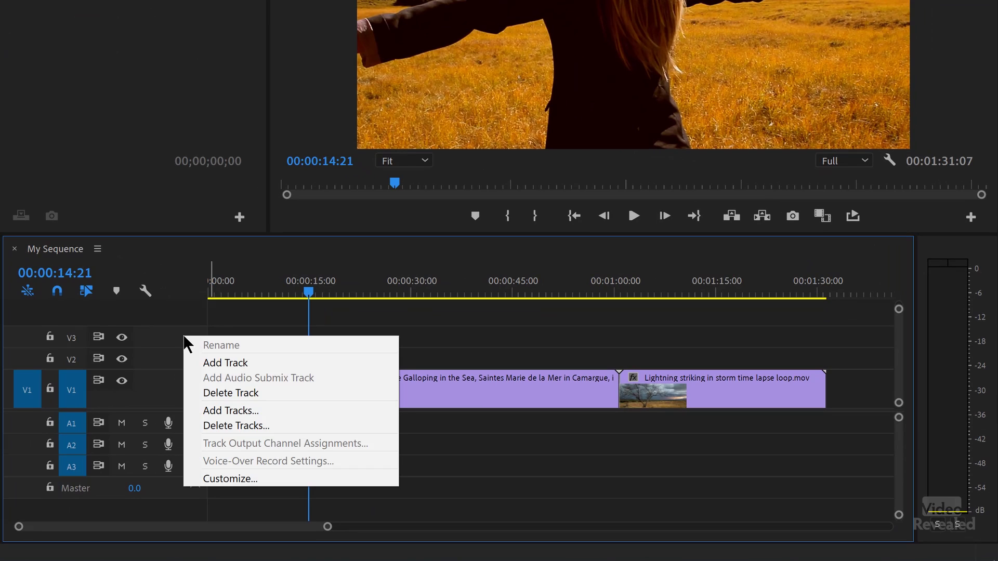
left_click(236, 392)
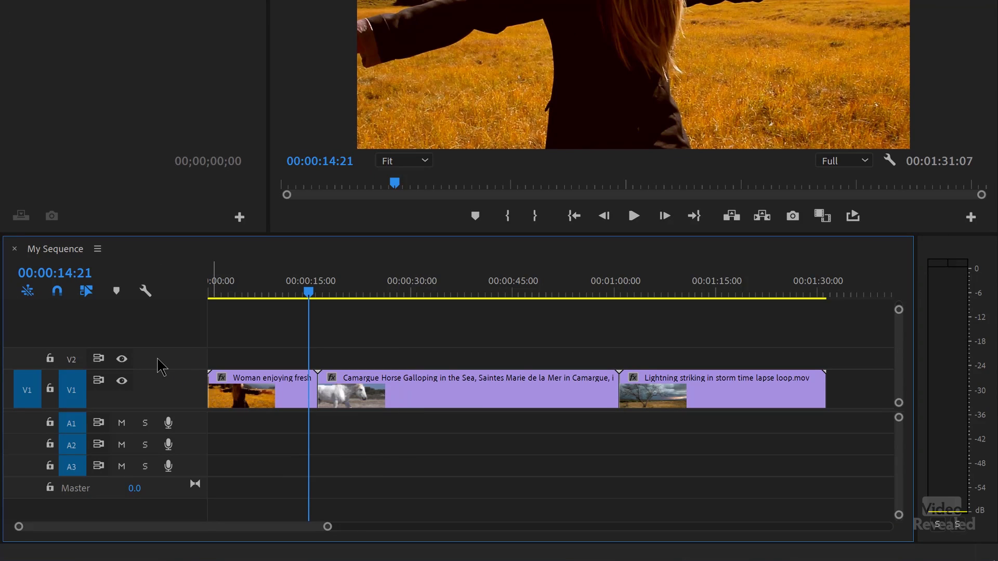
right_click(185, 461)
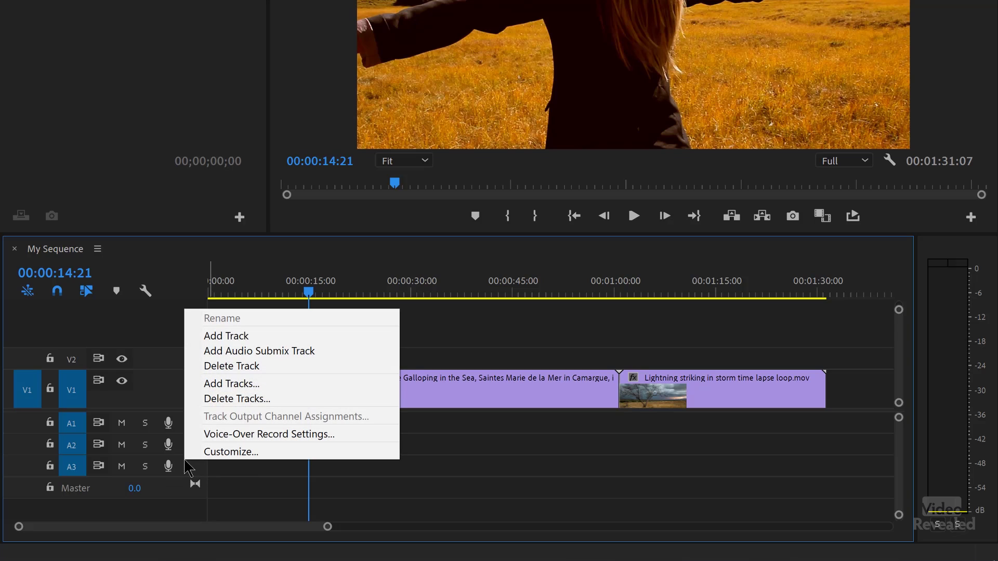
left_click(224, 367)
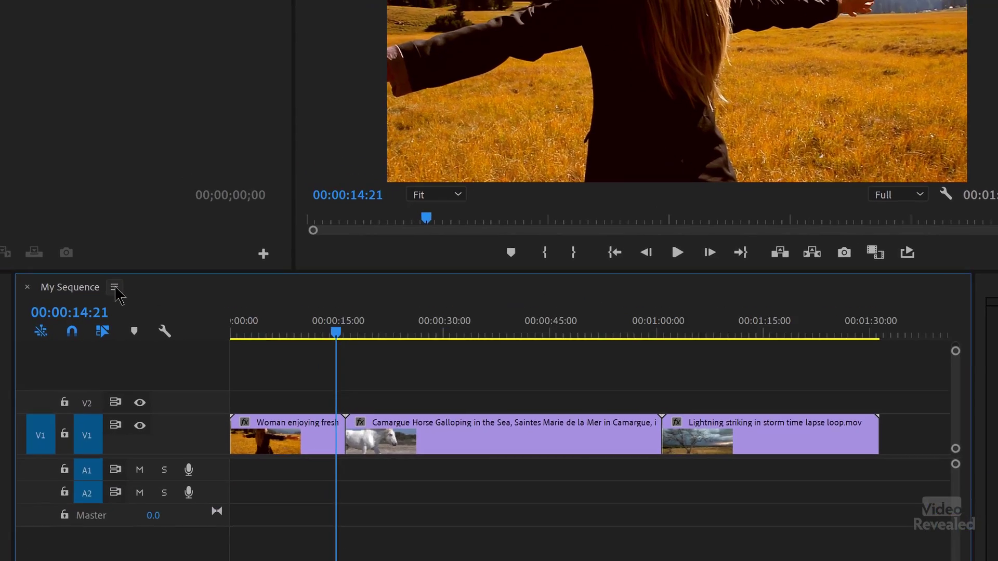
Step: Create a sequence preset named 'My DSLR Preset' from My Sequence via the Timeline panel menu
left_click(98, 250)
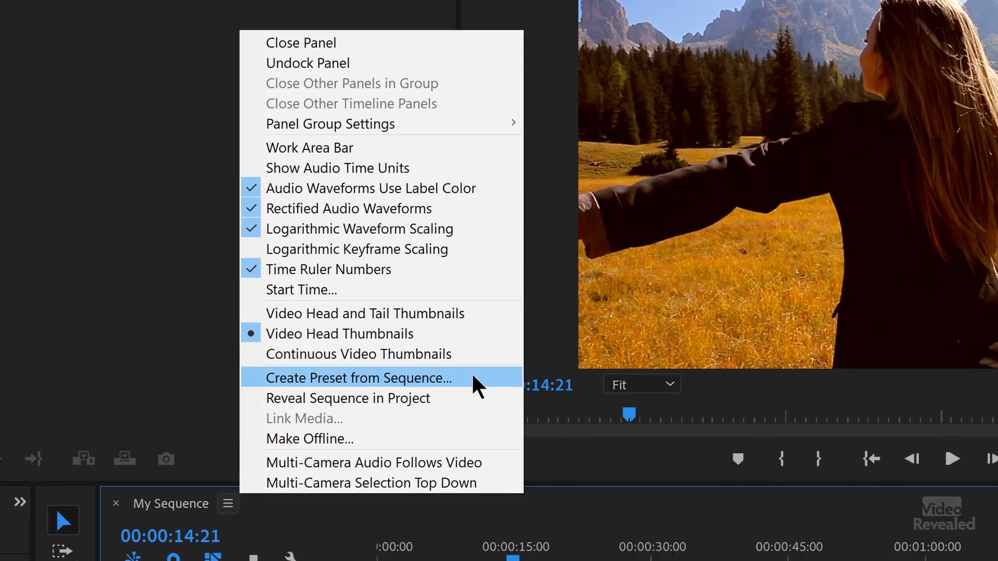
left_click(462, 393)
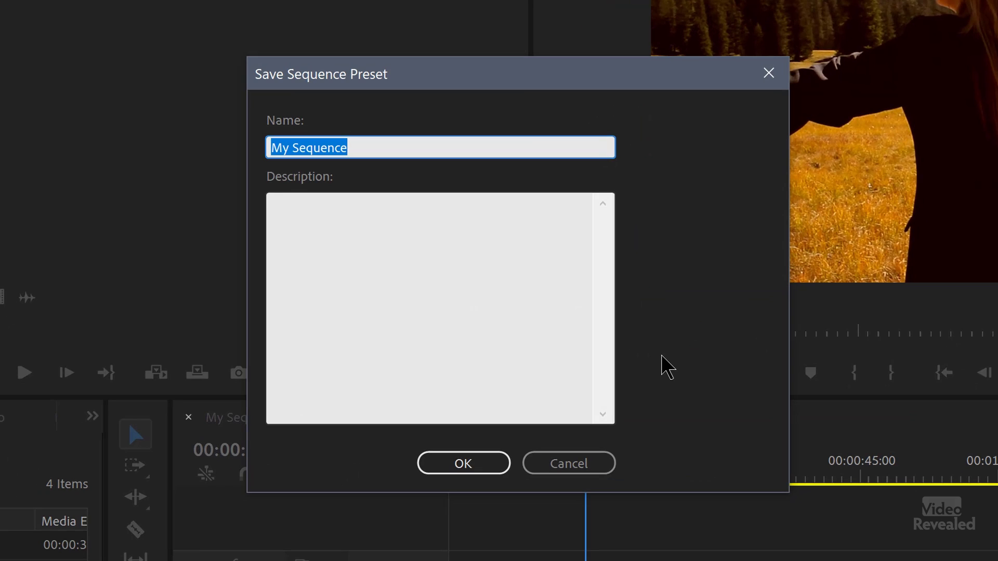
type("My ")
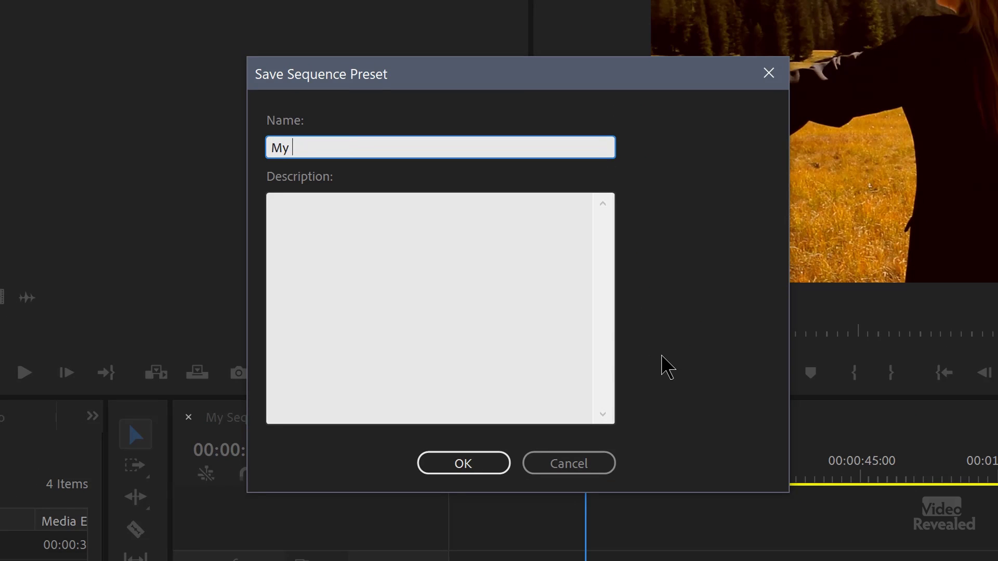
type("SDSLR")
type(" D")
type("Preset")
left_click(466, 463)
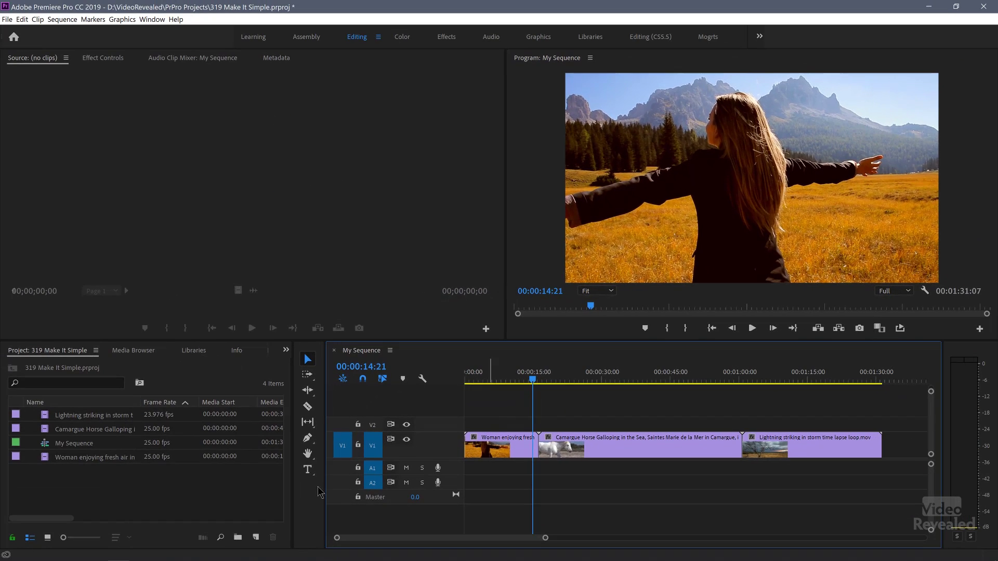
left_click(256, 539)
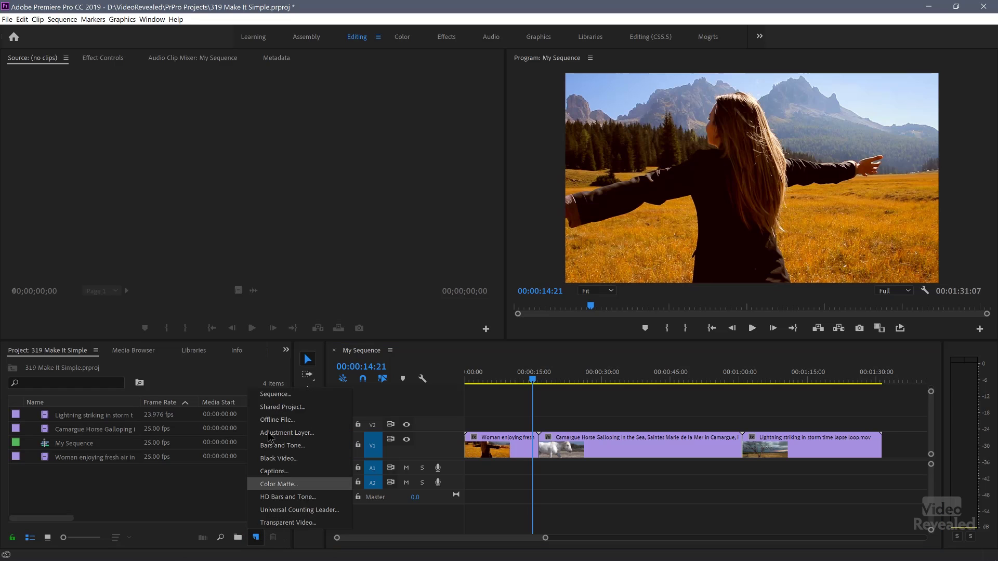
left_click(7, 19)
mouse_move(24, 30)
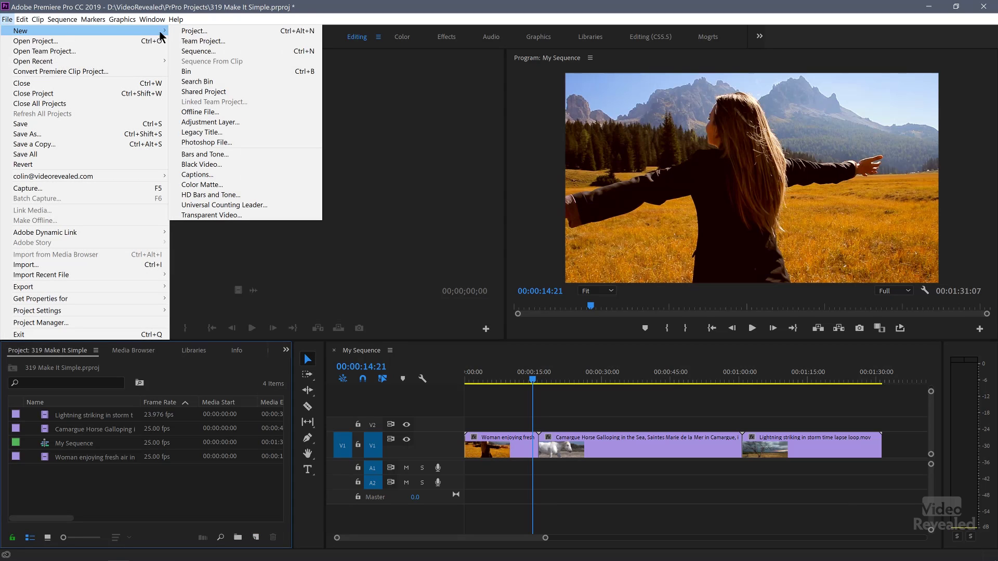
left_click(312, 54)
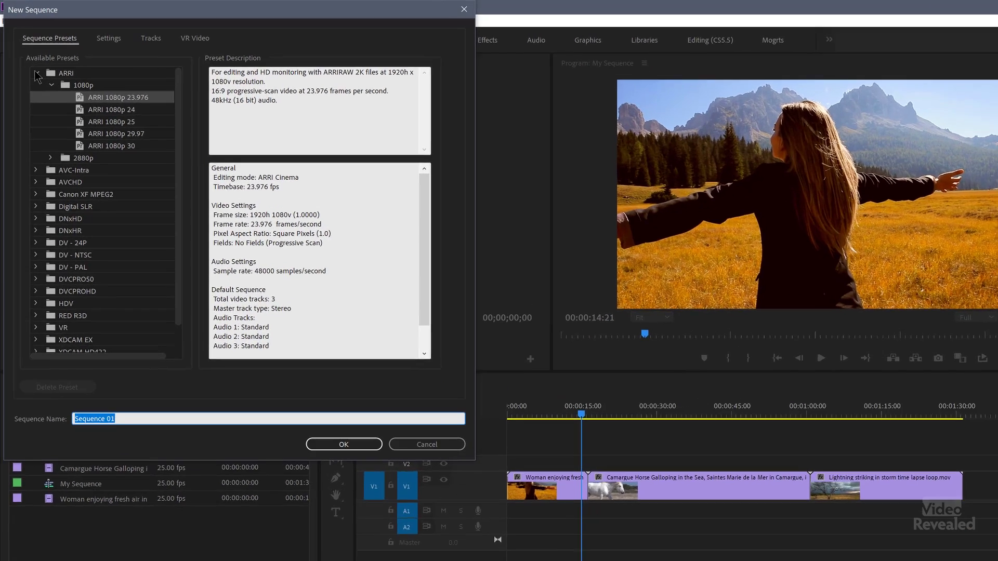
left_click(33, 66)
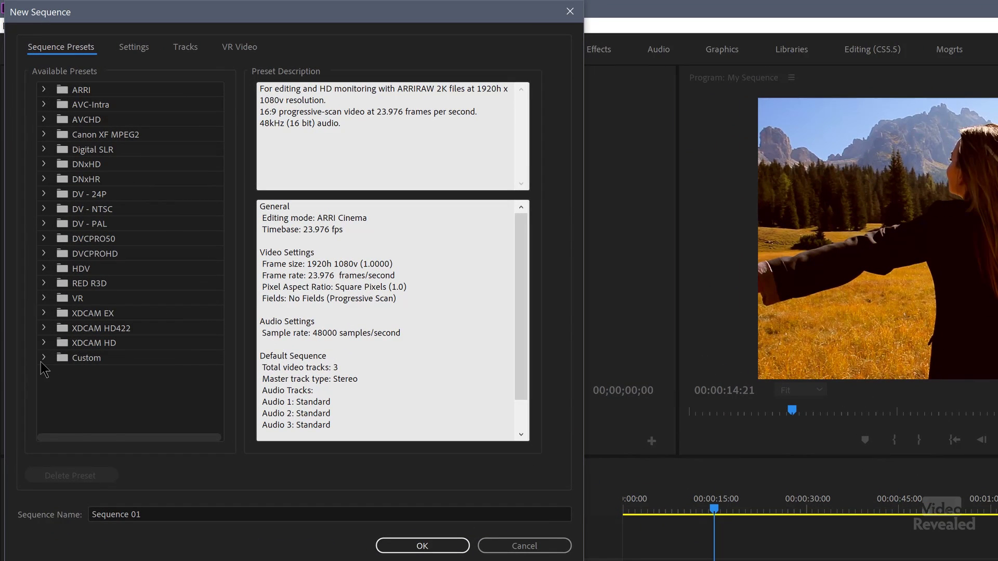
left_click(44, 359)
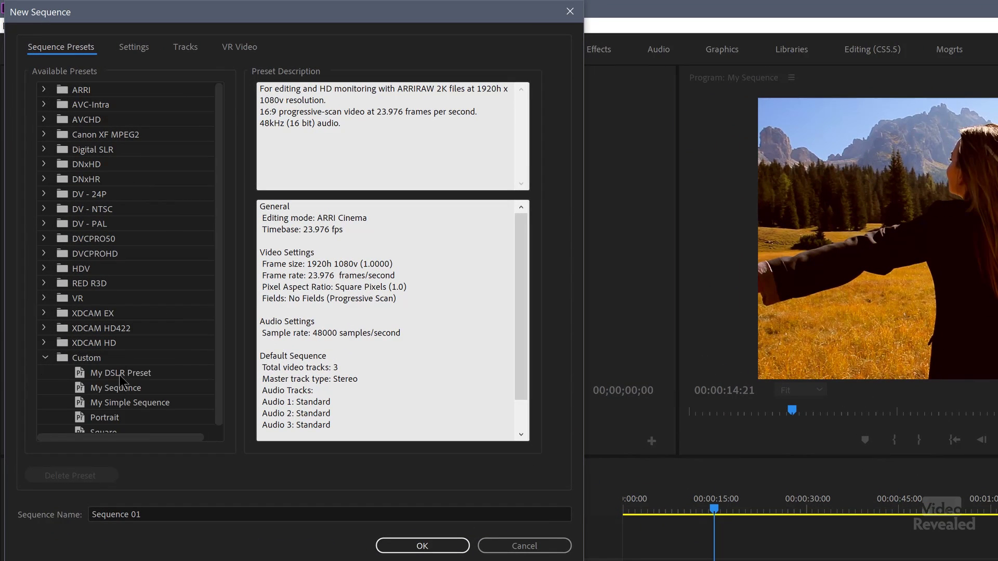
left_click(173, 375)
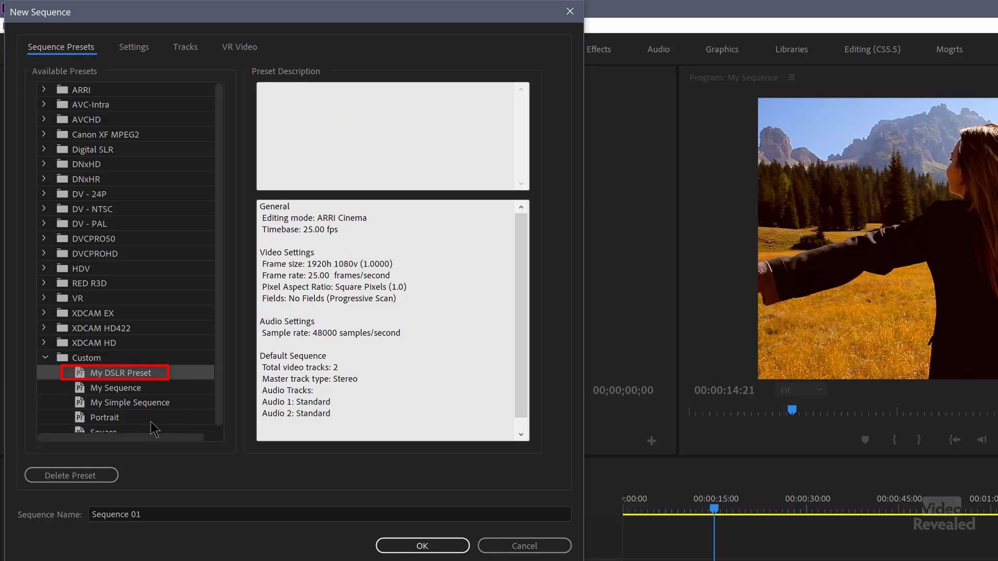
scroll(174, 410, "down", 1)
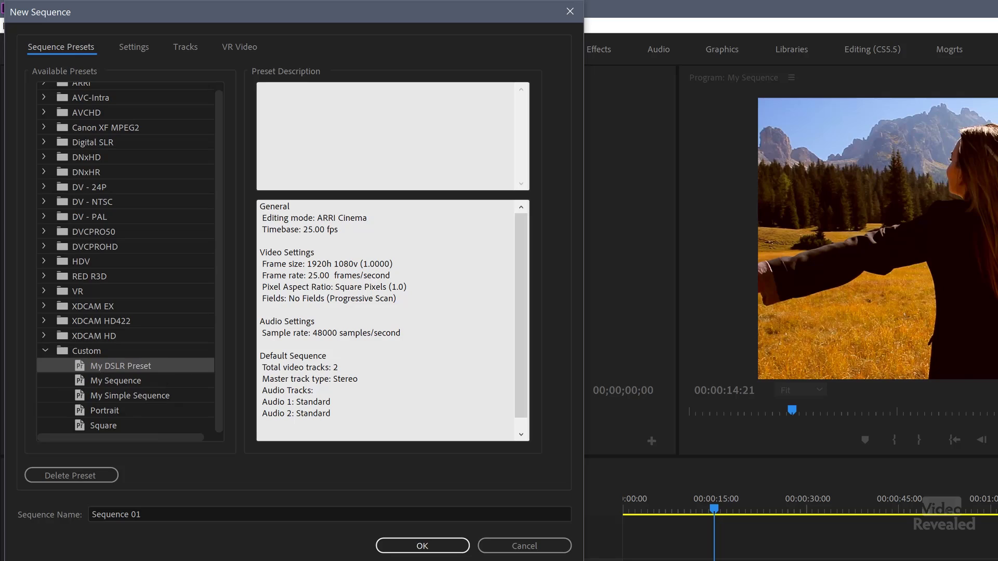
left_click(547, 548)
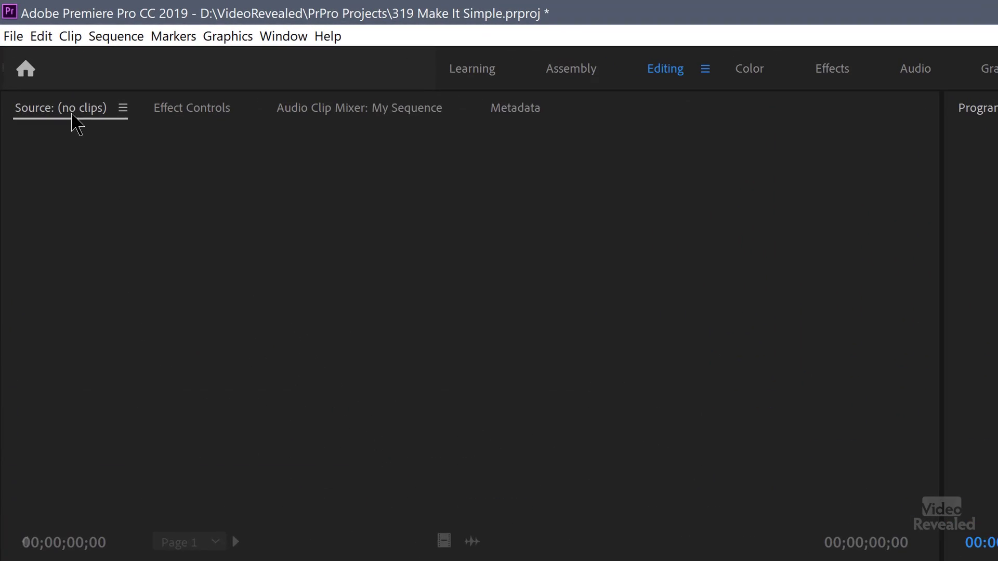
Step: Close the Source panel from its panel menu
left_click(72, 114)
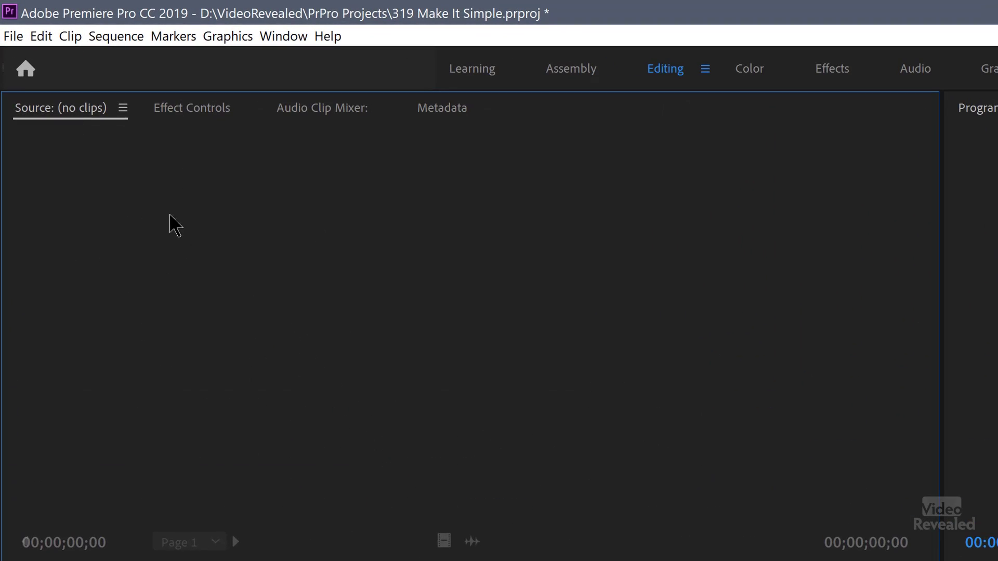
left_click(123, 108)
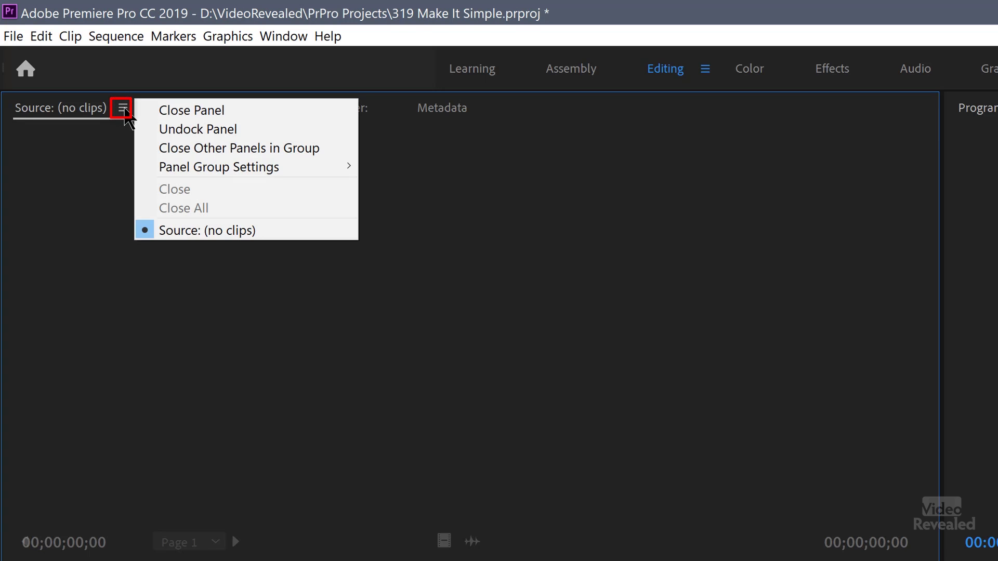
left_click(125, 110)
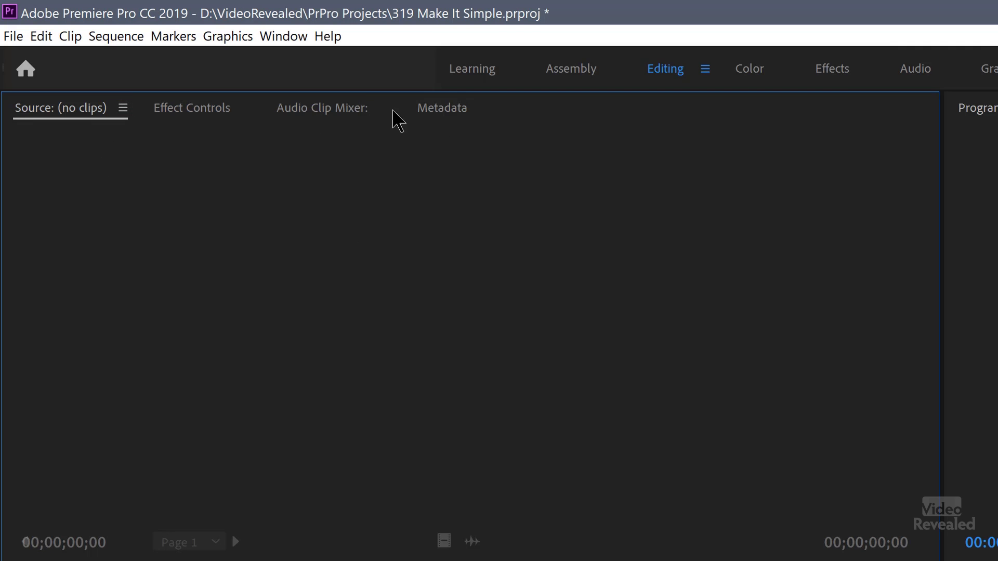
left_click(123, 108)
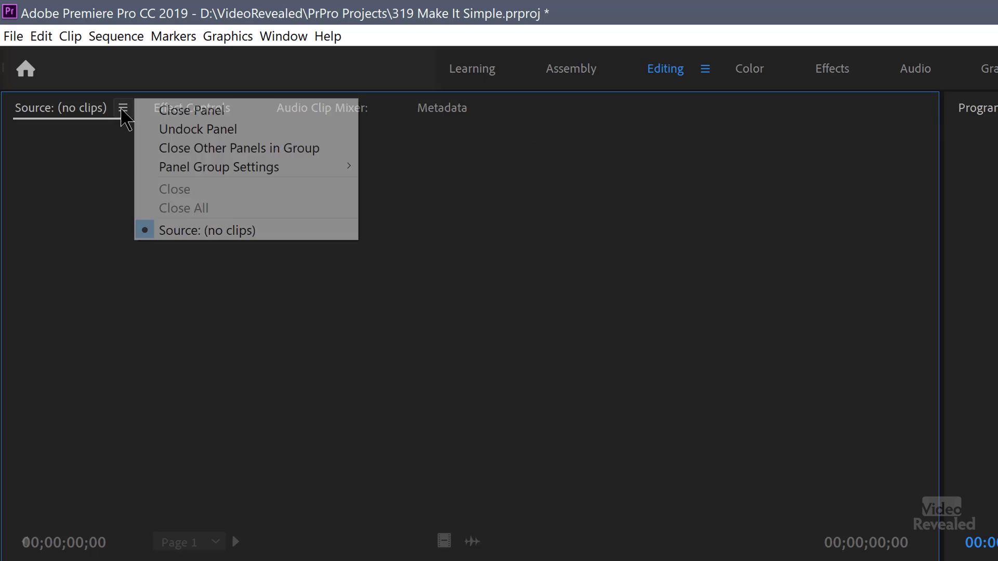
left_click(178, 111)
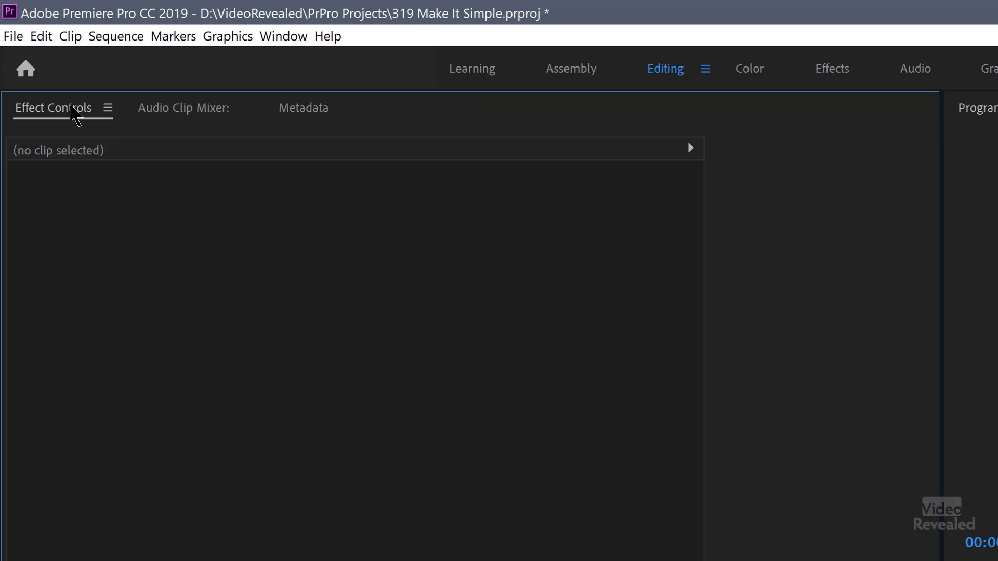
Step: Close the Audio Clip Mixer and Metadata panels, leaving Effect Controls alone in the group
left_click(184, 110)
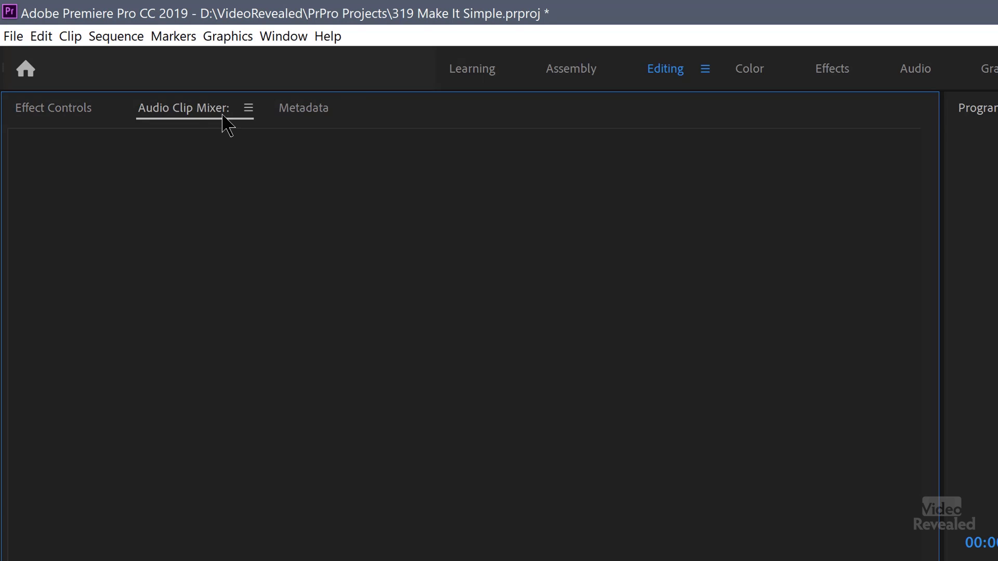
left_click(248, 108)
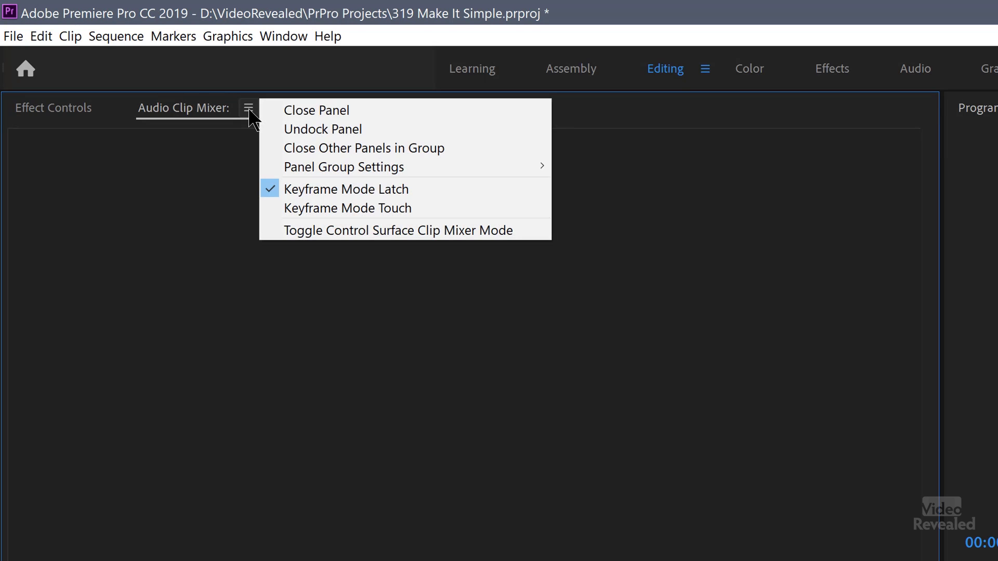
left_click(283, 111)
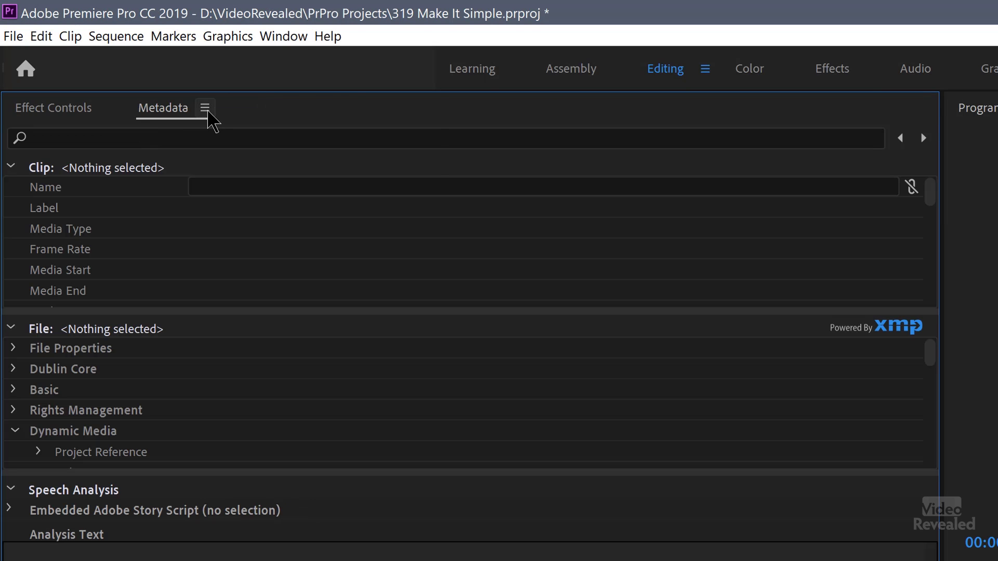
left_click(205, 108)
left_click(243, 109)
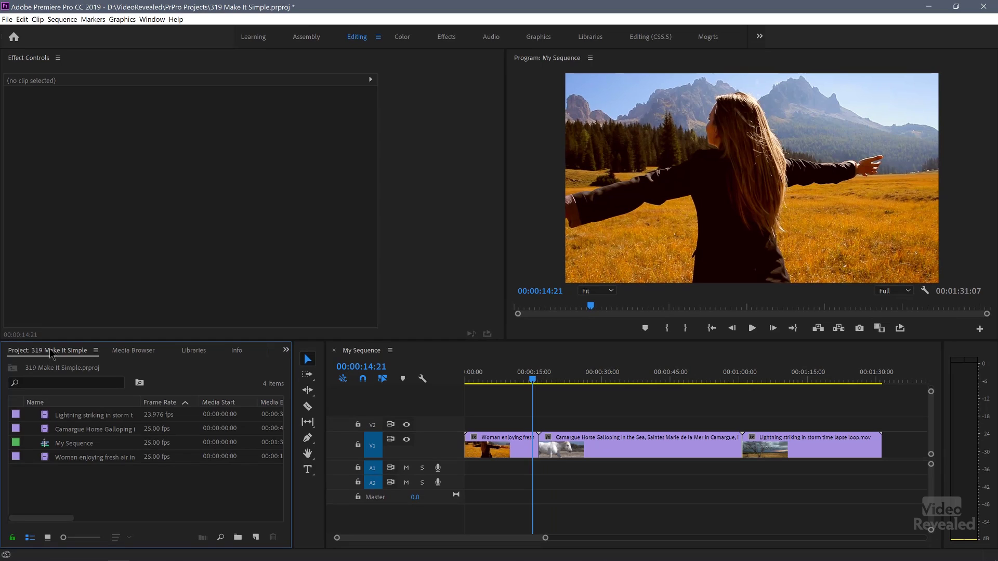
Step: Dock the Project panel as a full-height column along the window's left edge
left_click_drag(49, 348, 79, 288)
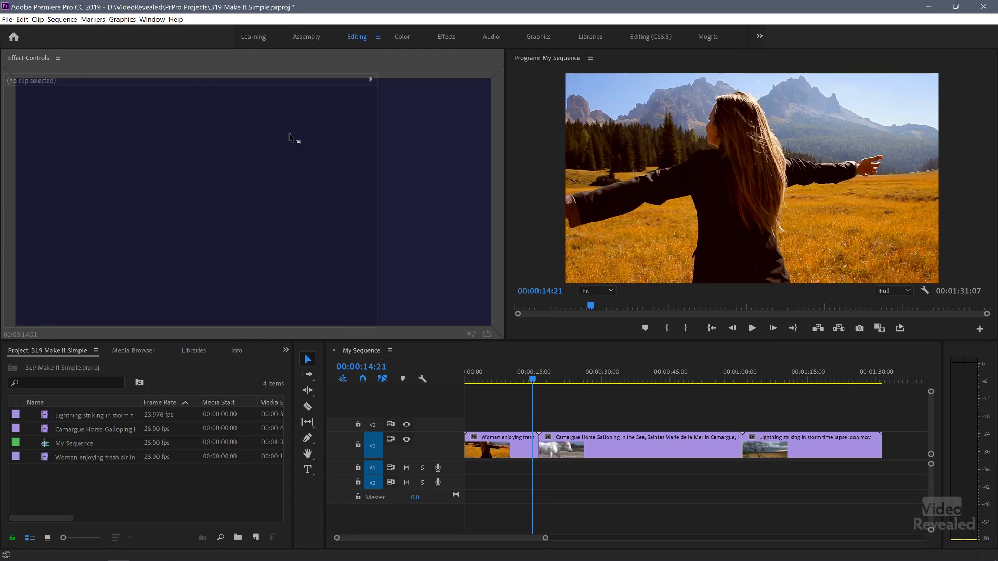
left_click_drag(288, 132, 289, 133)
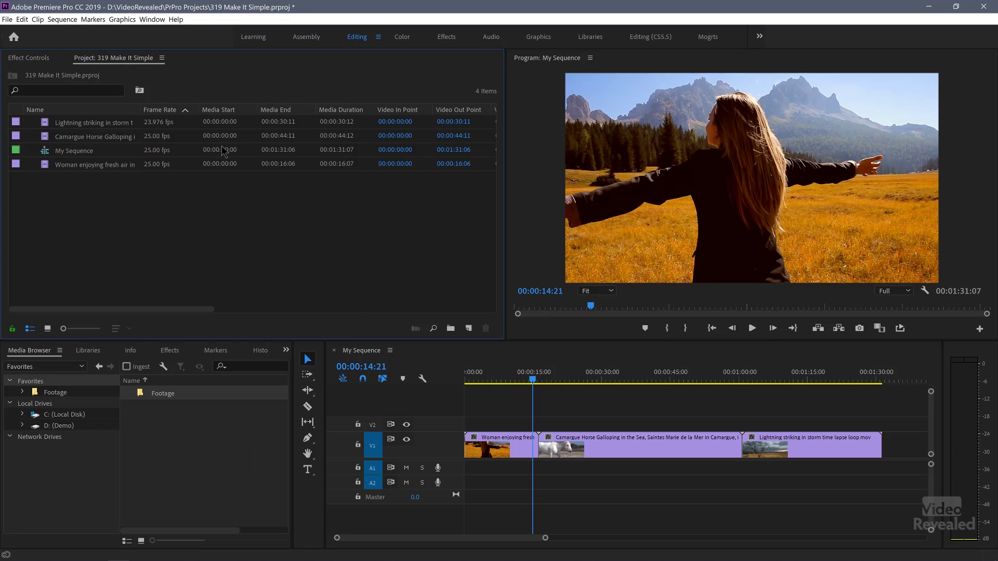
left_click(21, 58)
left_click(113, 58)
left_click_drag(113, 61, 149, 339)
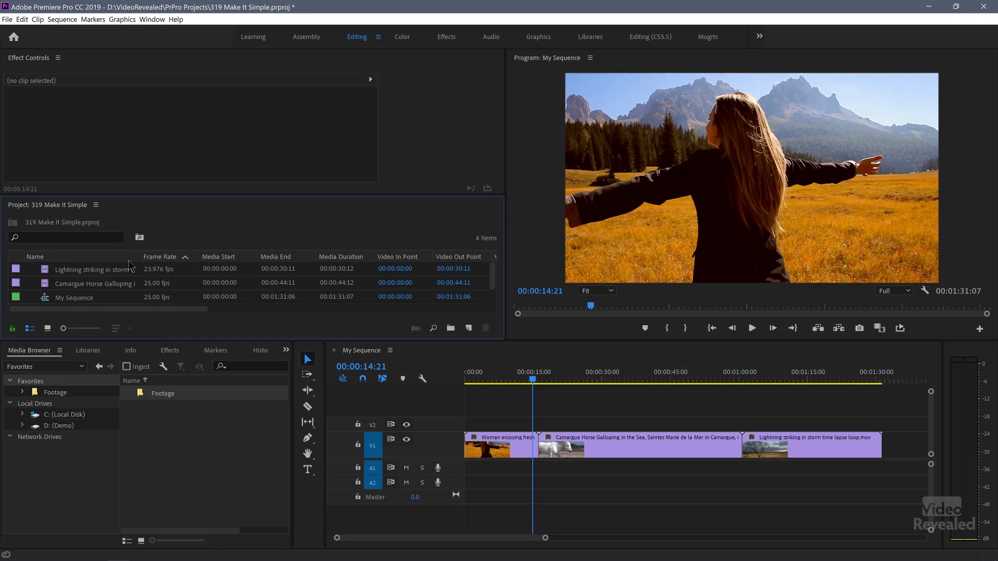
left_click_drag(69, 204, 2, 192)
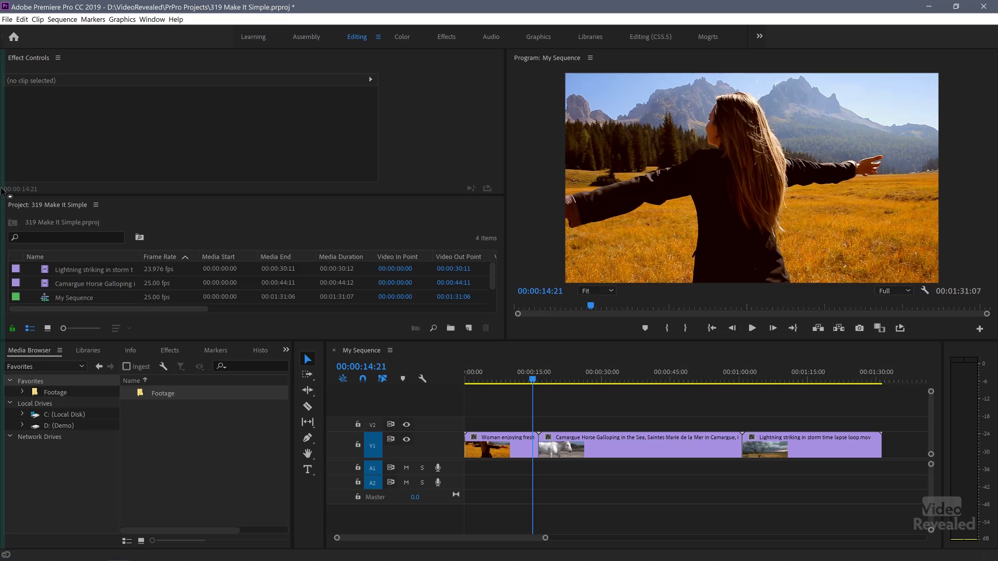
left_click_drag(2, 191, 2, 191)
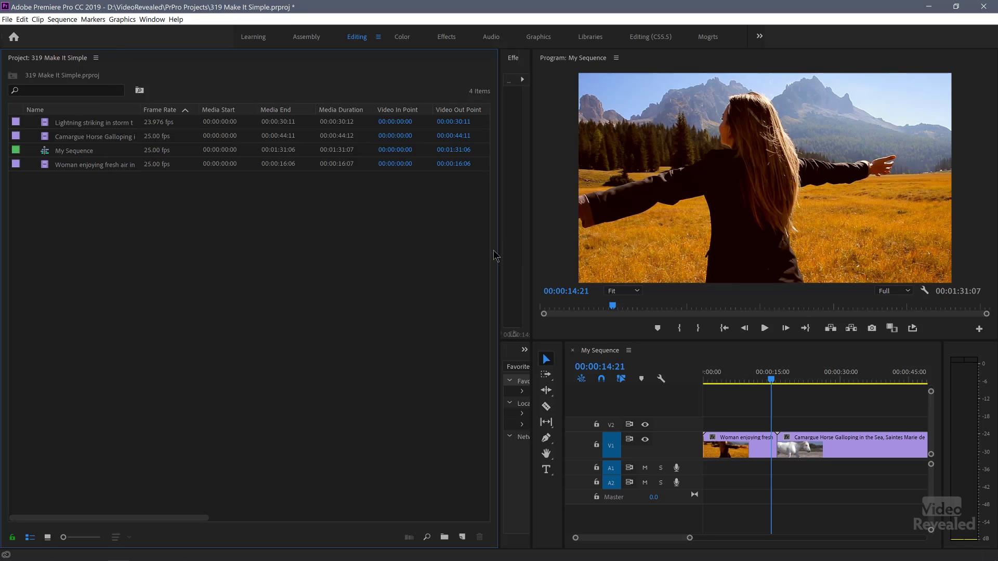
Step: Narrow the Project column and switch it to Icon View thumbnails
left_click_drag(499, 252, 154, 269)
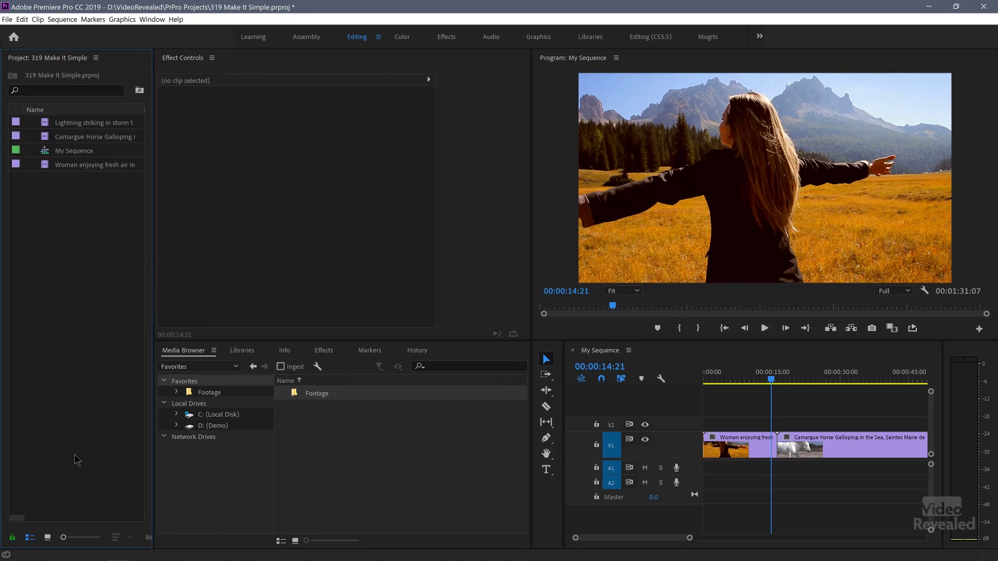
left_click(48, 538)
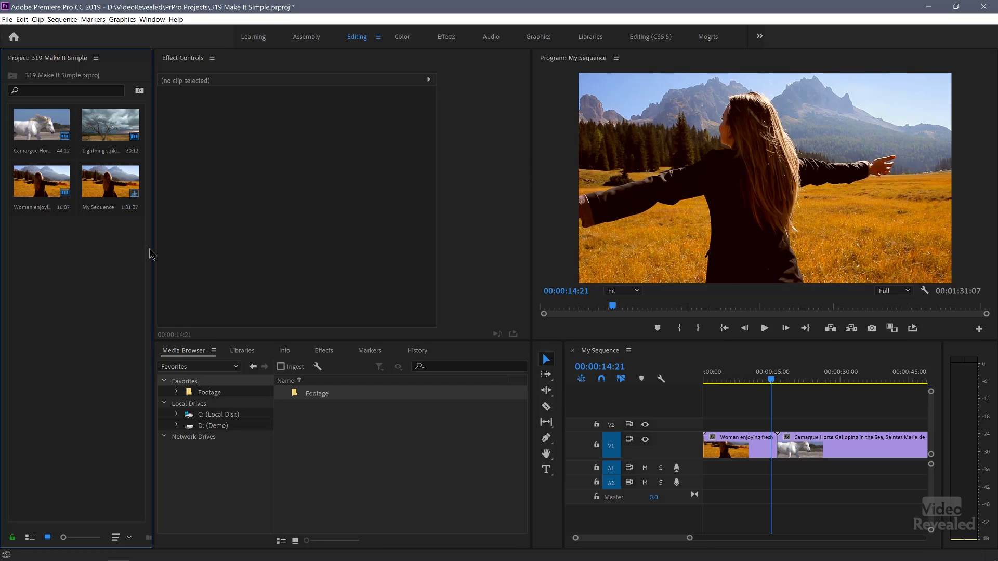
left_click_drag(155, 250, 165, 254)
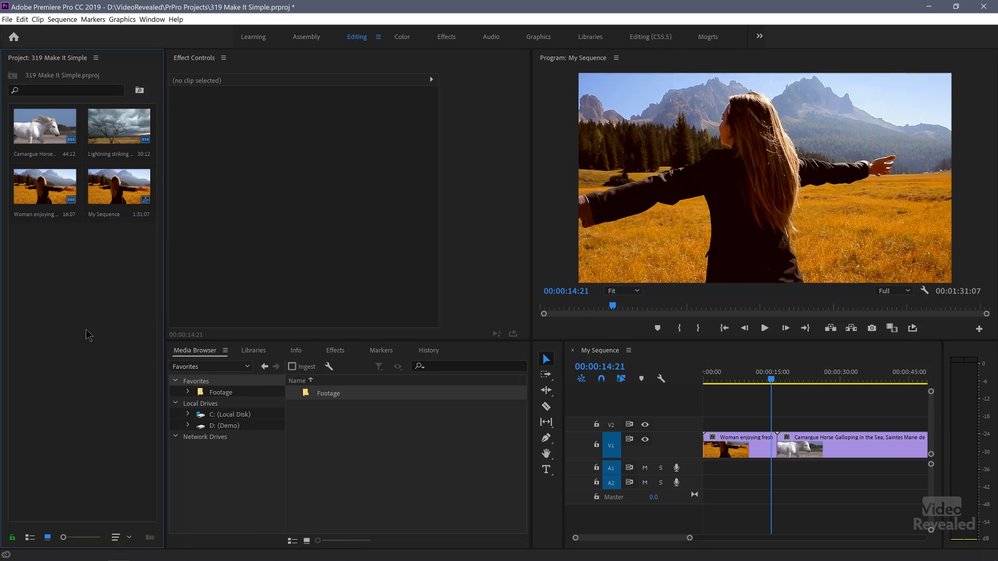
Step: Dock the Media Browser into the Project panel group, keeping the Project bin in front
left_click(199, 356)
left_click_drag(199, 355, 104, 320)
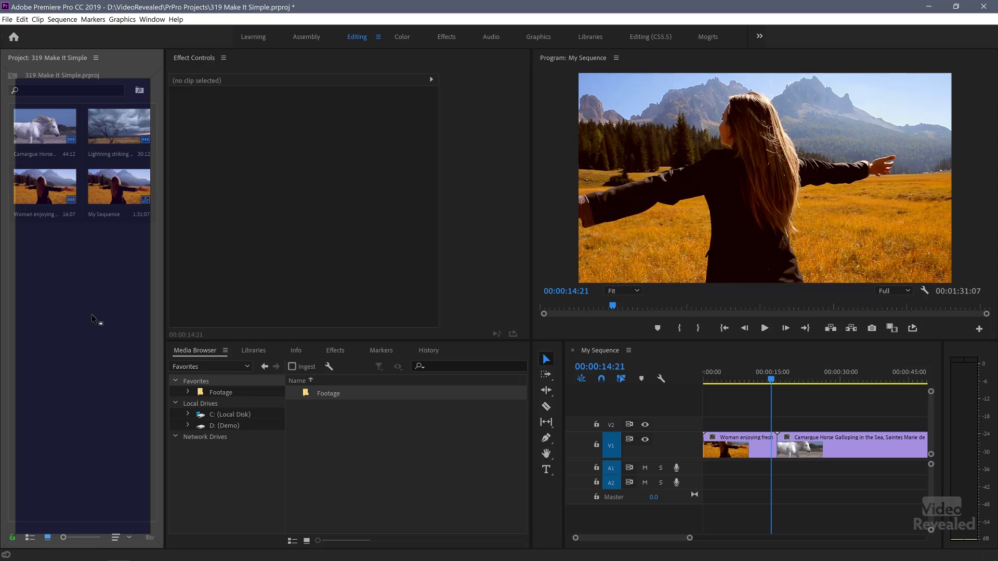
left_click_drag(91, 314, 91, 314)
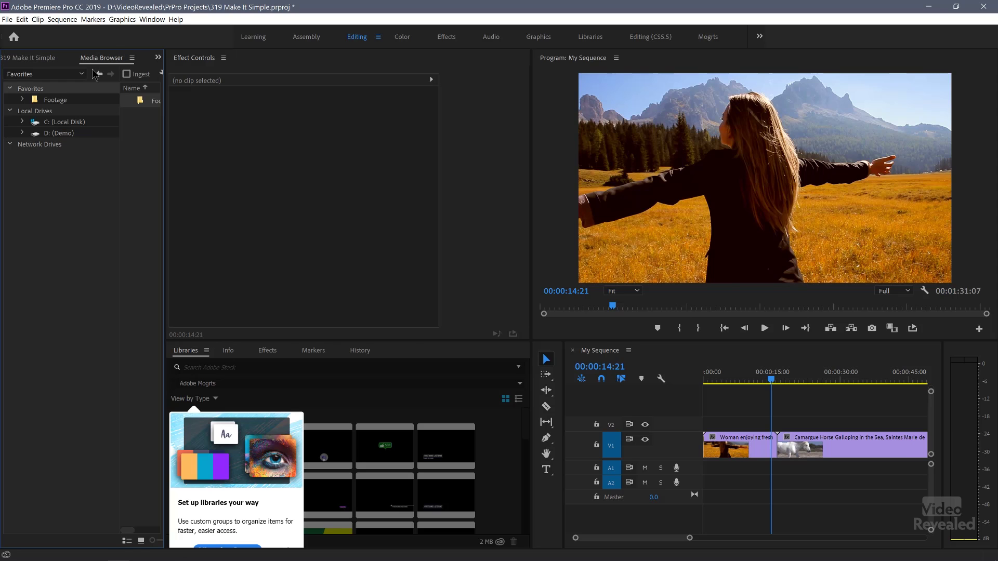
left_click(39, 59)
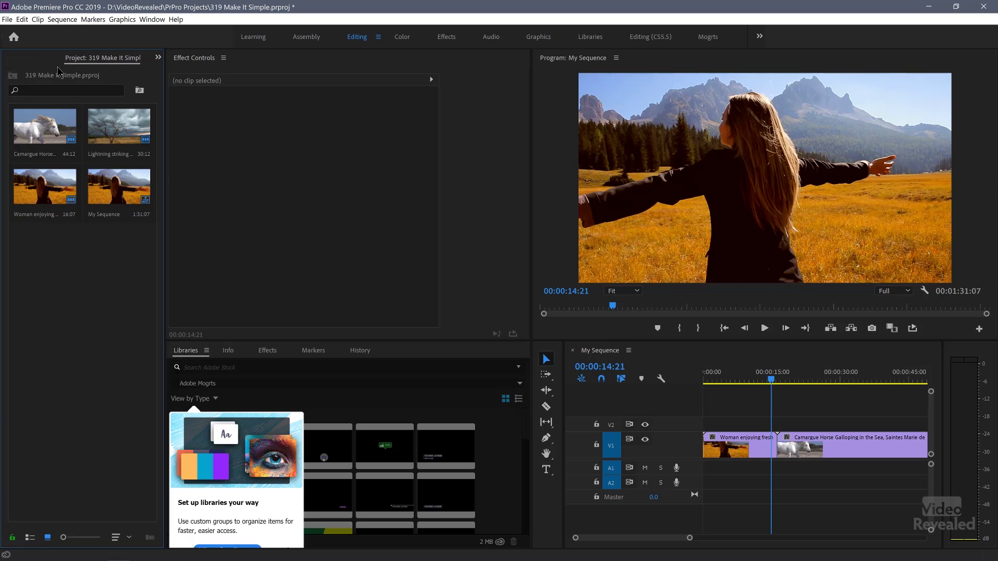
Step: Close the Libraries and Info panels
left_click(207, 350)
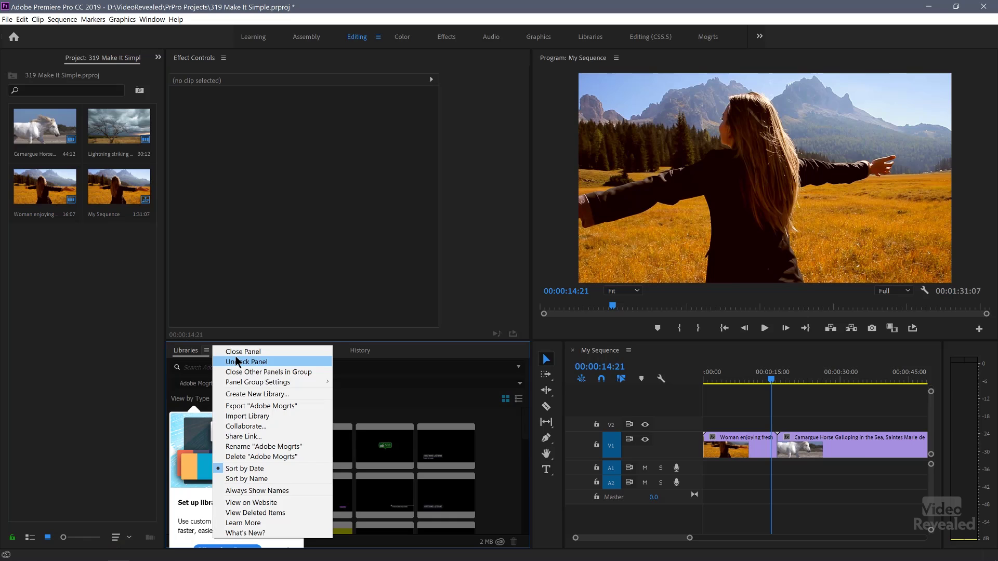
left_click(224, 352)
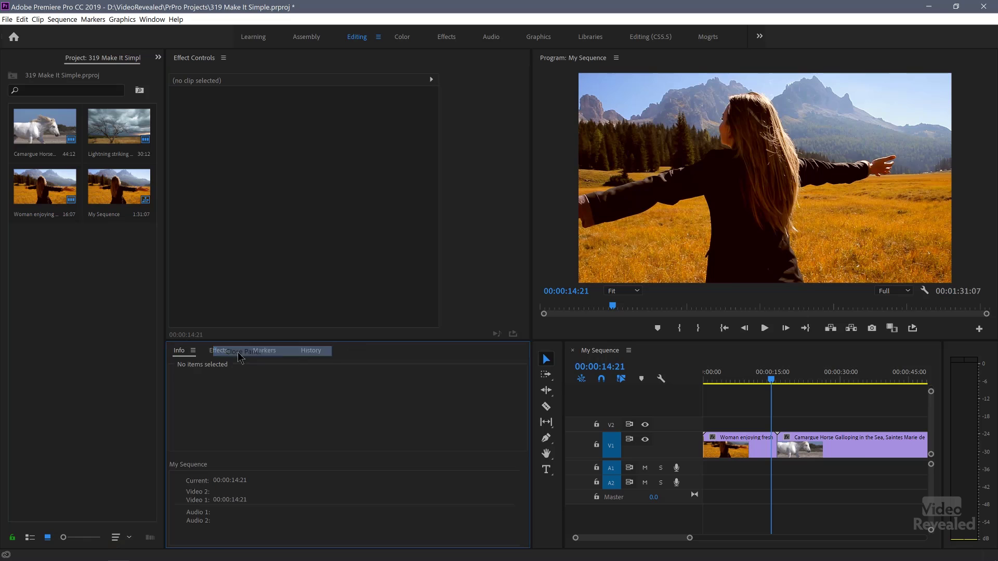
left_click(193, 350)
left_click(211, 353)
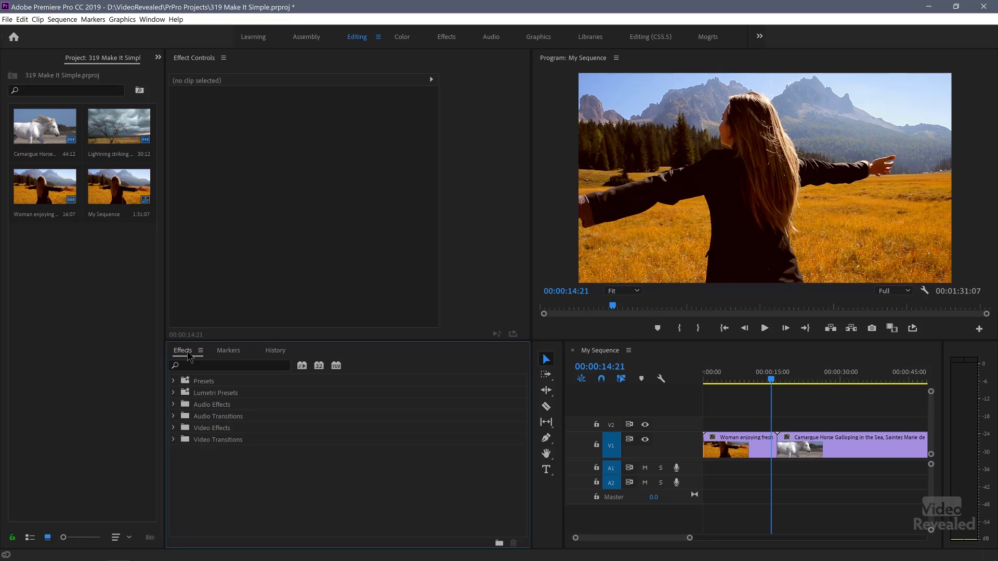
Step: Group the Effects panel beside Effect Controls, keeping Effect Controls in front
left_click_drag(183, 356, 229, 237)
left_click_drag(245, 199, 245, 198)
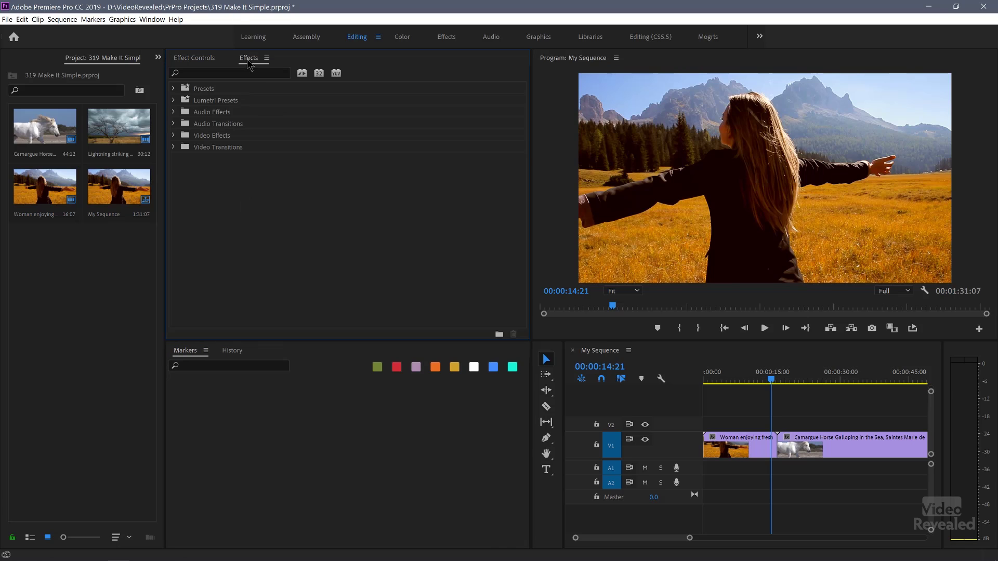
left_click(202, 61)
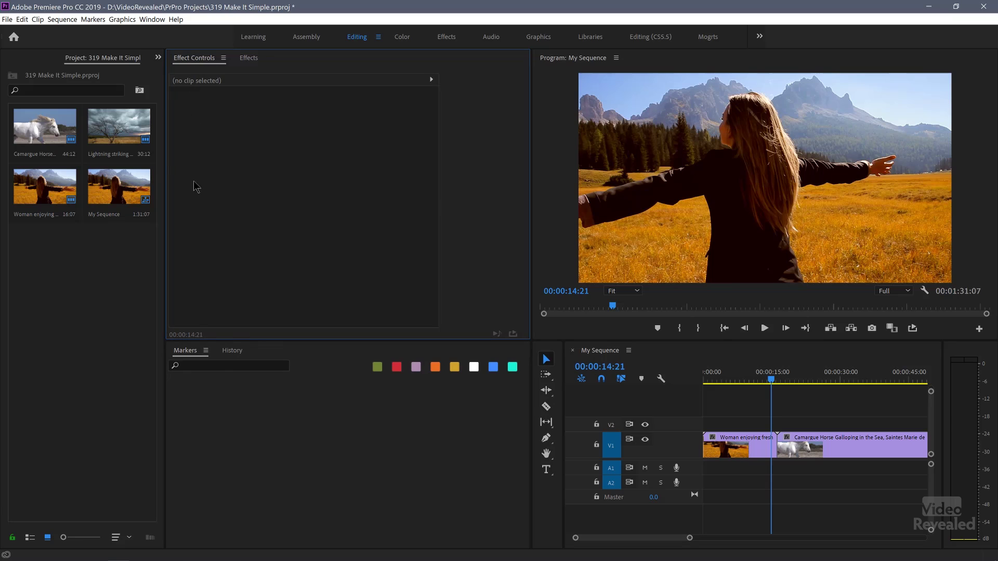
Step: Close the Markers and History panels
left_click(206, 351)
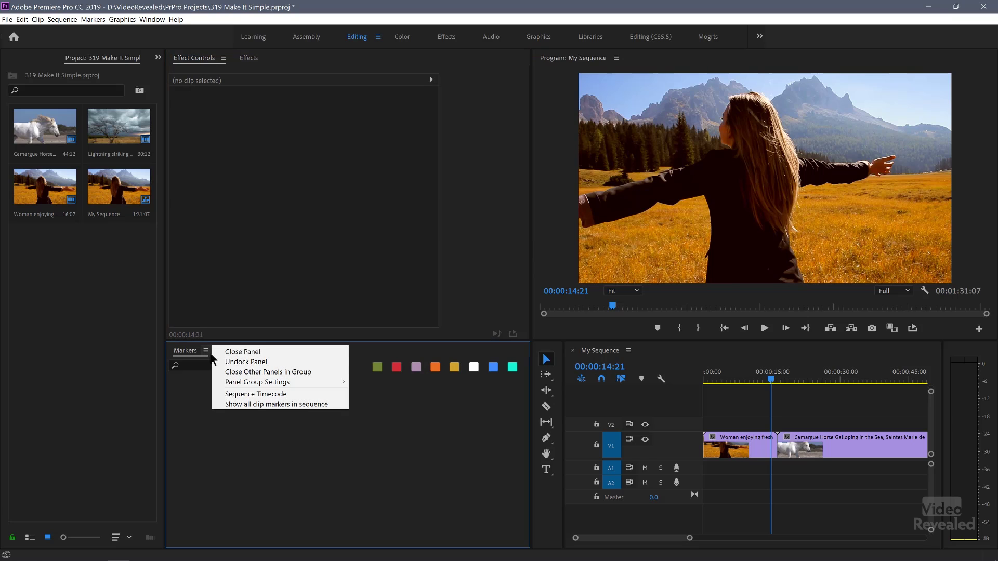
left_click(225, 353)
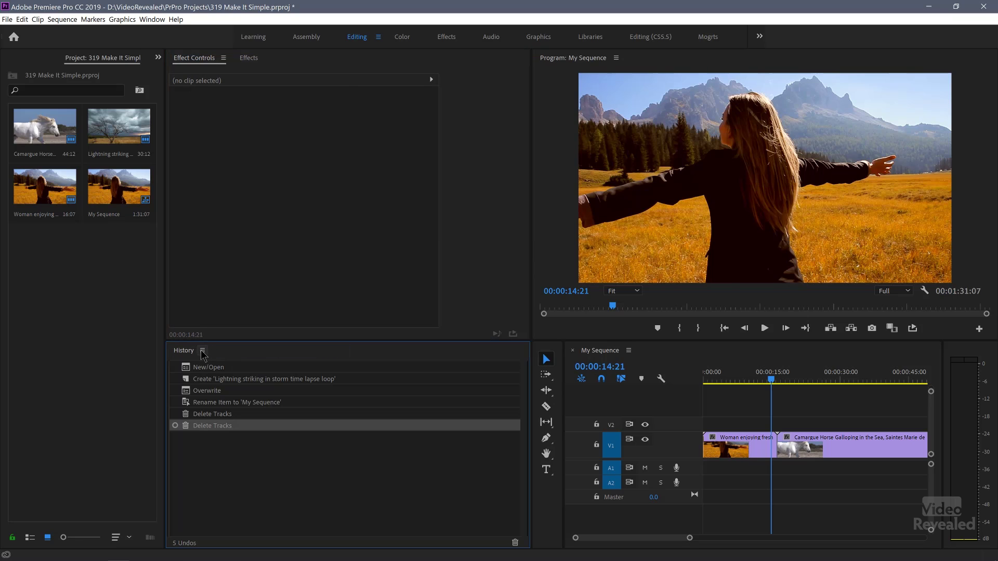
left_click(203, 350)
left_click(216, 353)
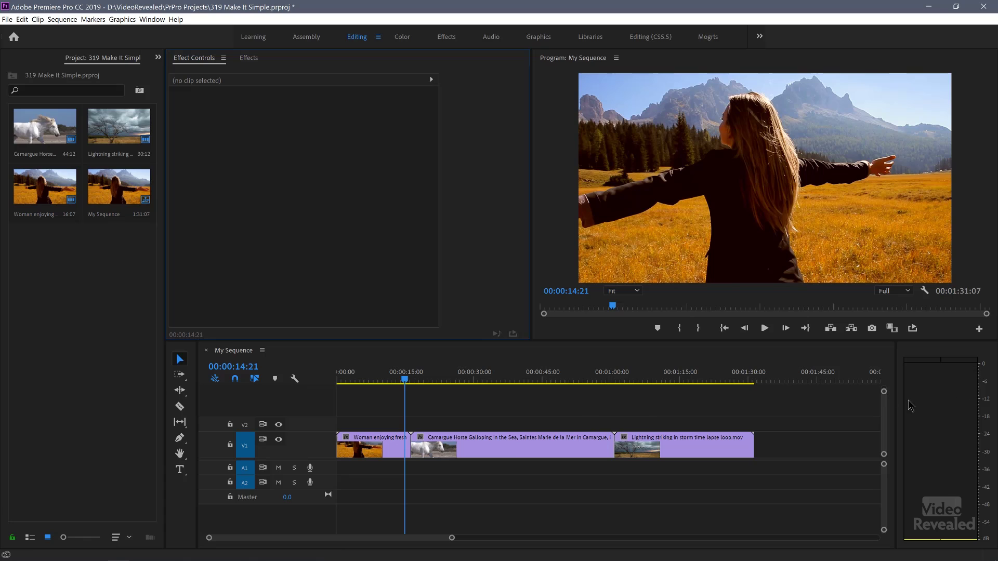
Step: Widen the timeline over the audio meters, then enlarge the Program monitor leftward and downward
left_click_drag(894, 403, 946, 407)
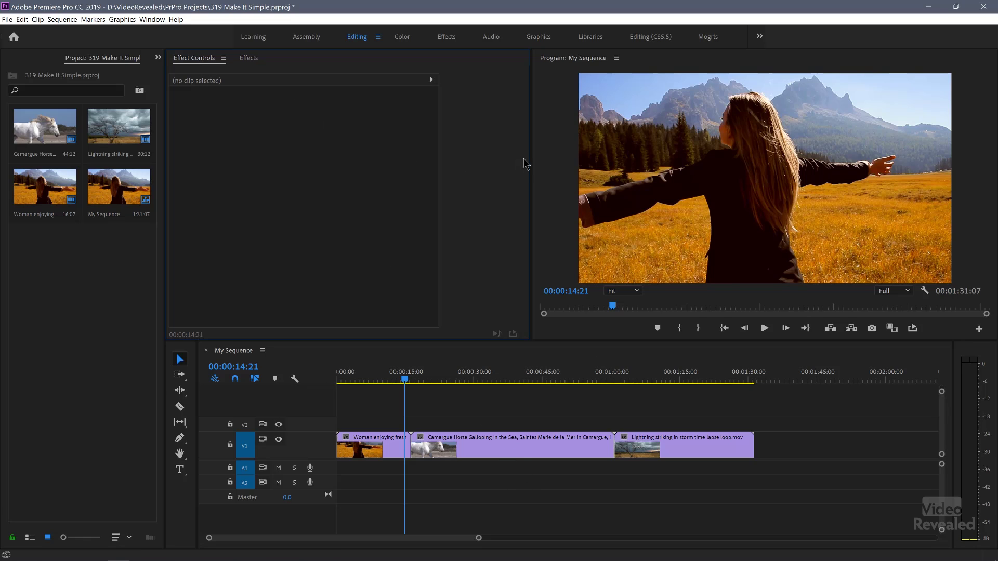
left_click_drag(531, 161, 480, 162)
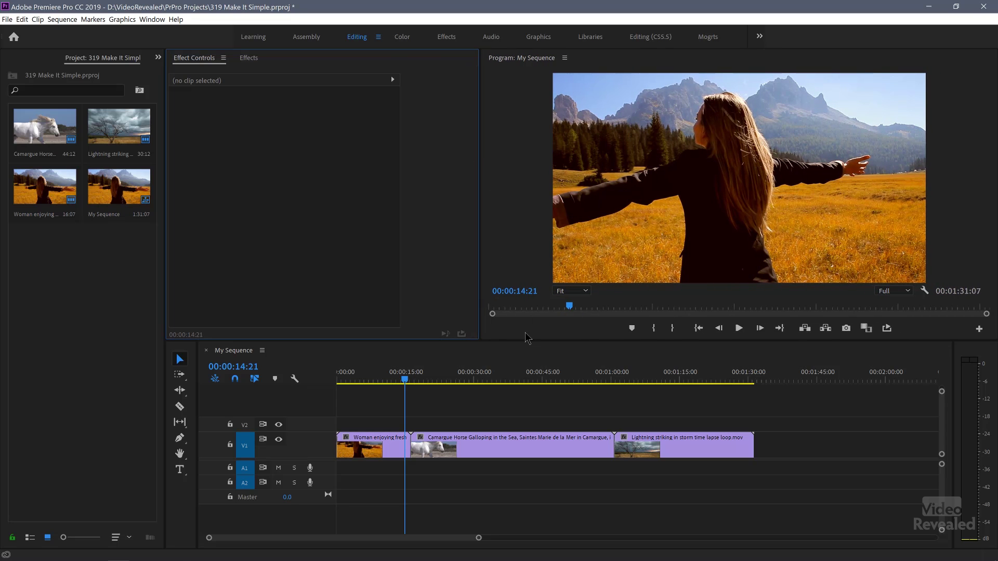
left_click_drag(525, 346, 520, 390)
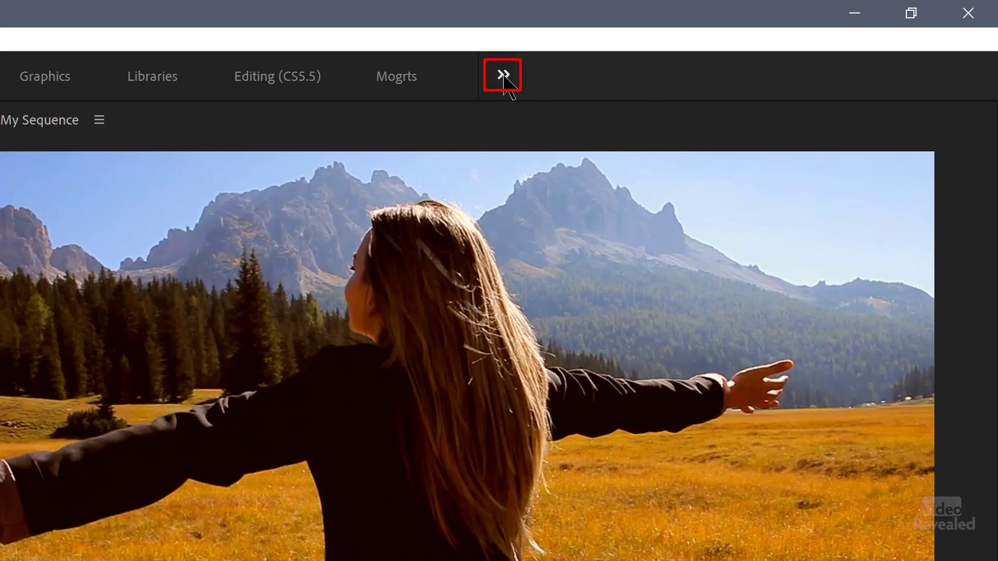
Step: Save the current layout as a new workspace named 'Simple' via Window > Workspaces
left_click(503, 76)
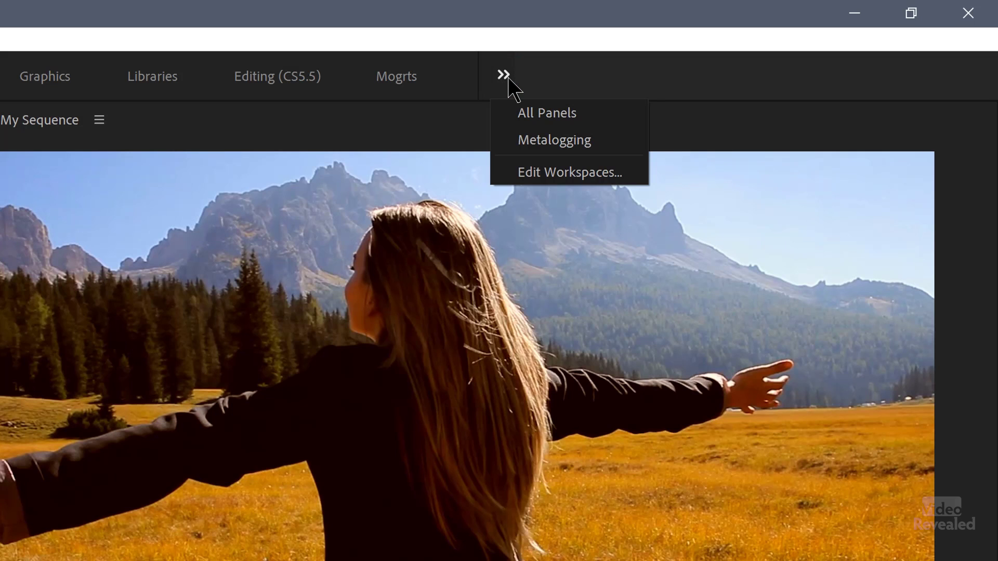
left_click(505, 76)
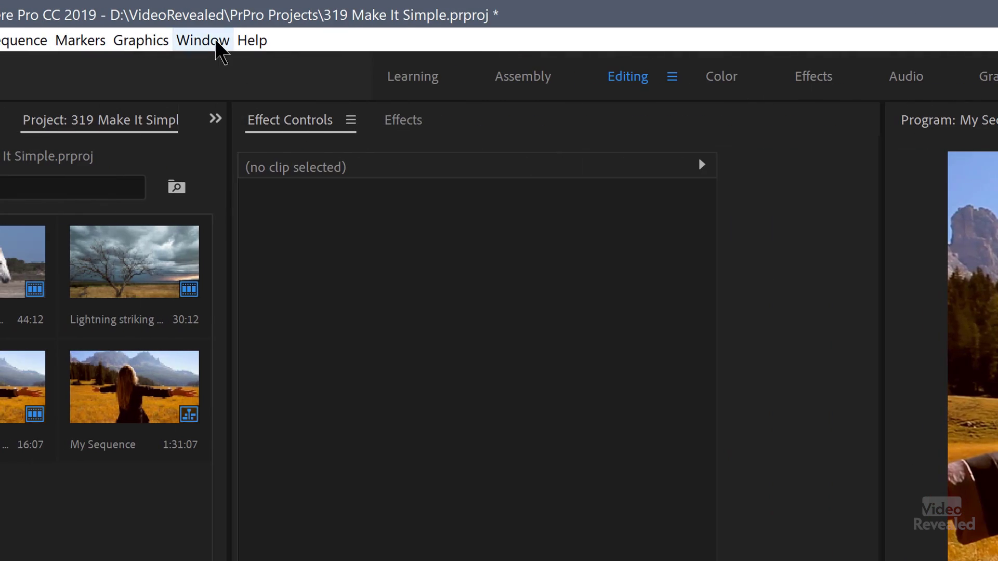
left_click(212, 43)
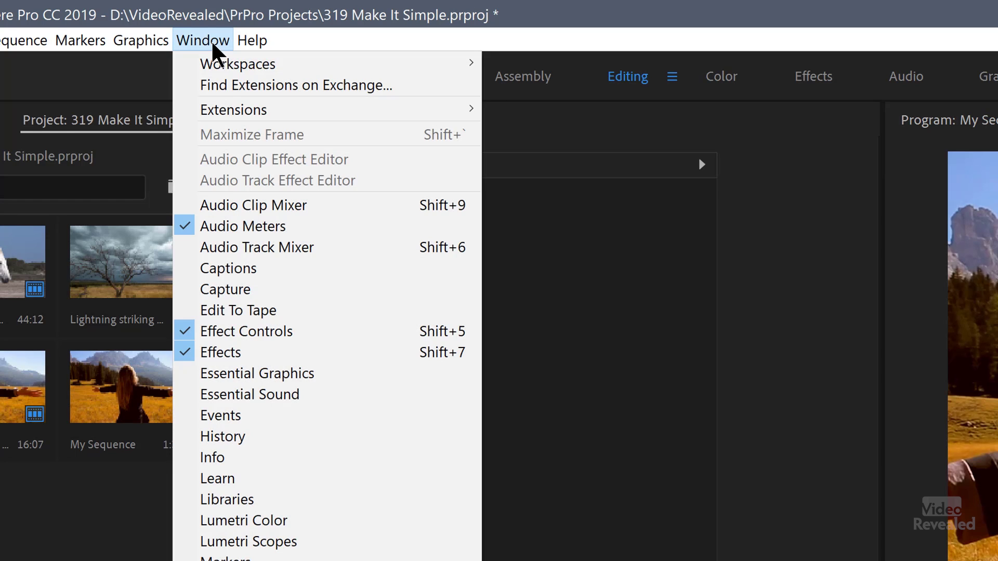
mouse_move(227, 68)
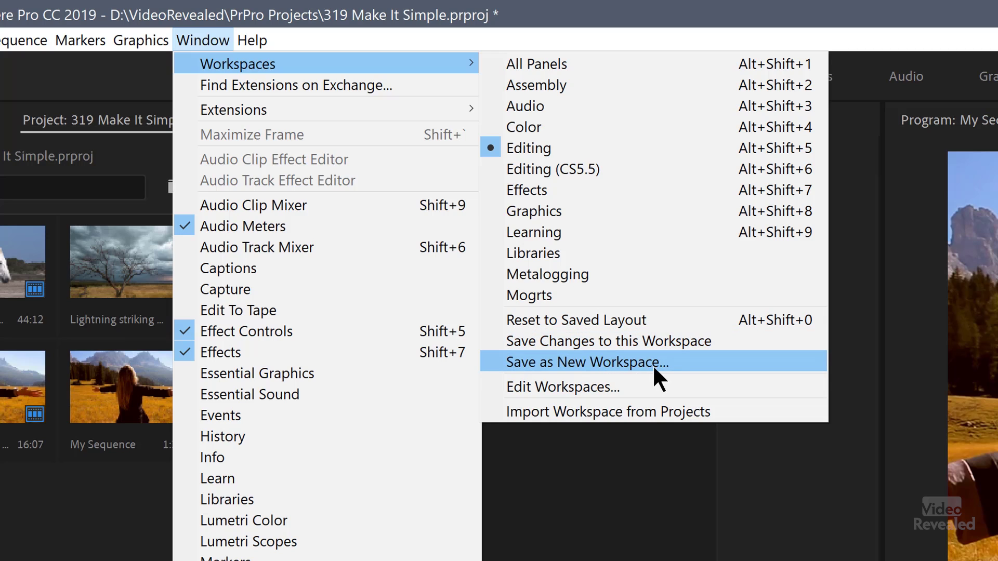
left_click(691, 360)
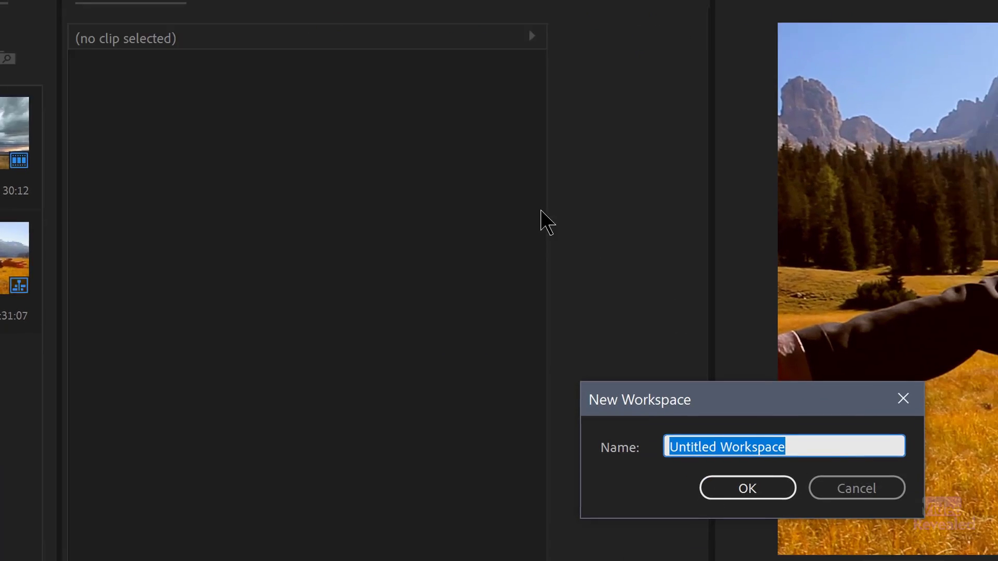
type("Si")
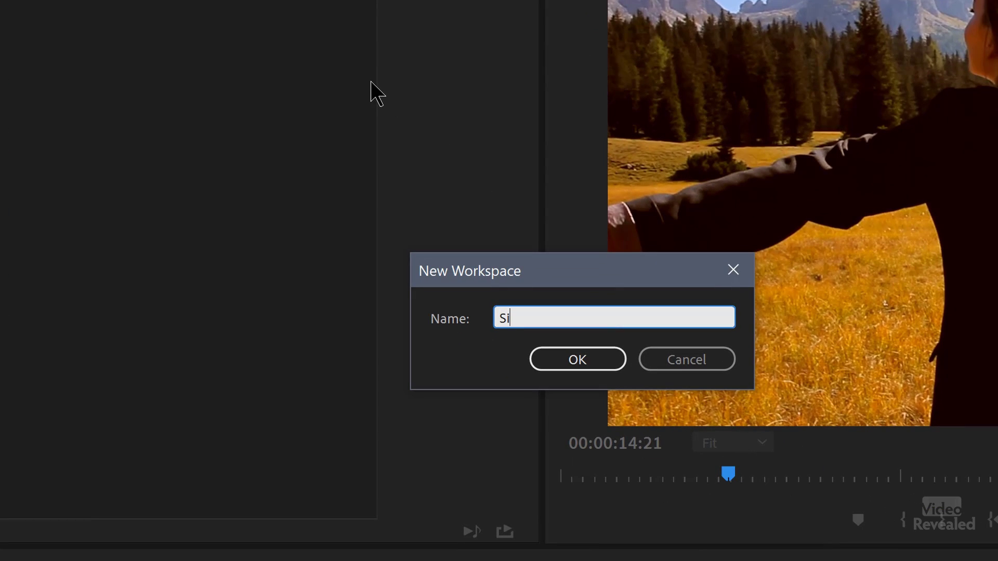
type("imple")
left_click(523, 318)
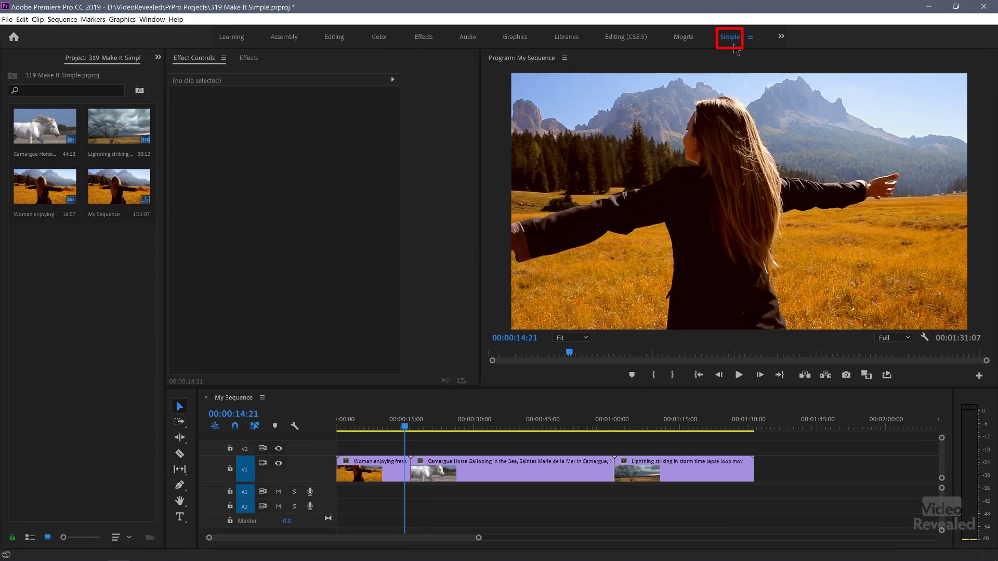
Step: Reset the Editing workspace to its saved layout, then return to the Simple workspace
left_click(335, 39)
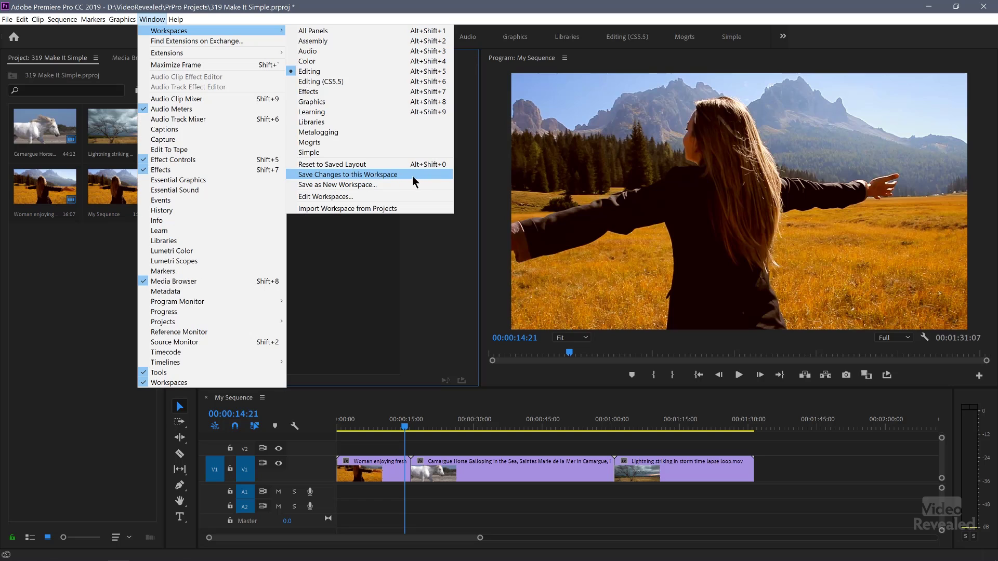
left_click(488, 16)
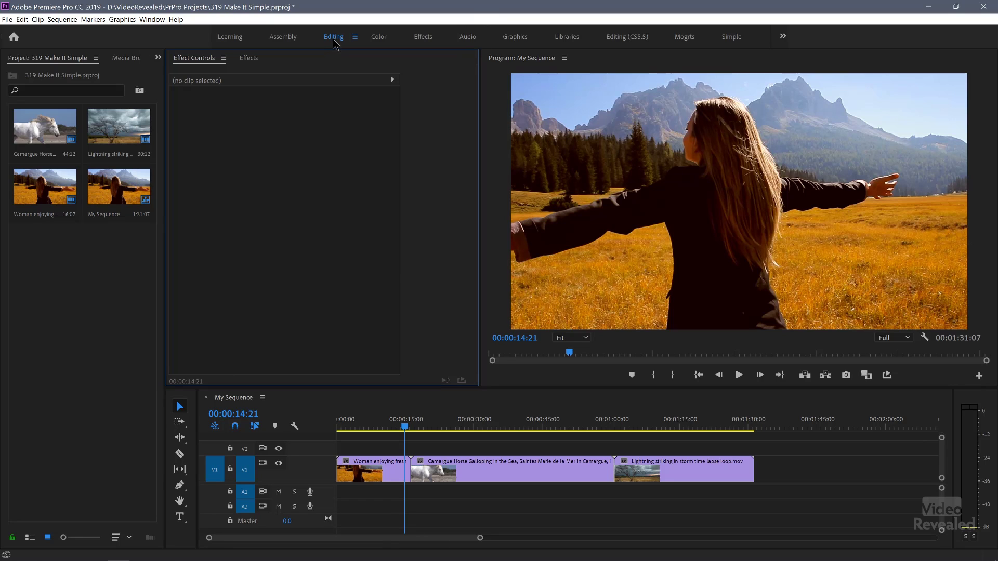
left_click(334, 38)
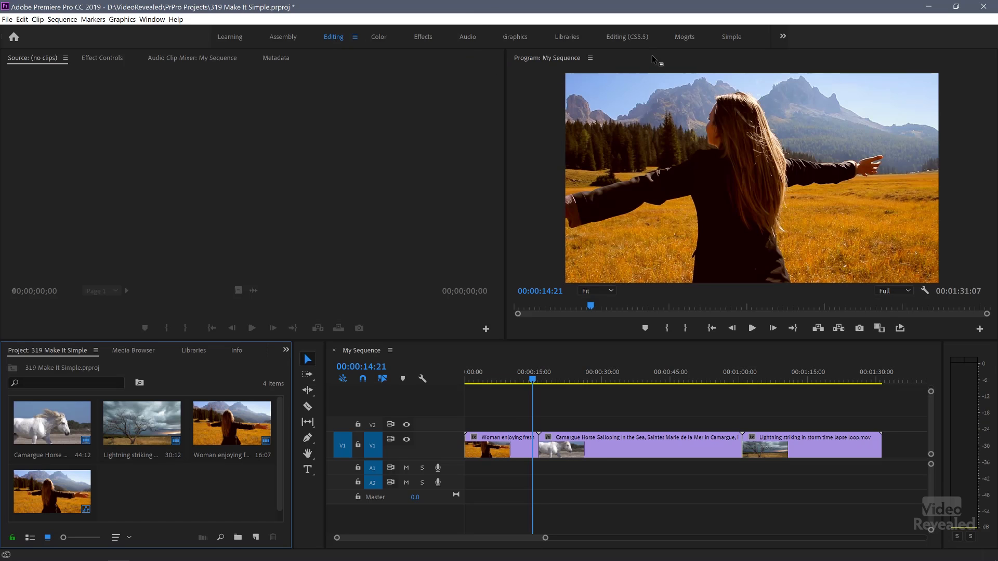
left_click(733, 39)
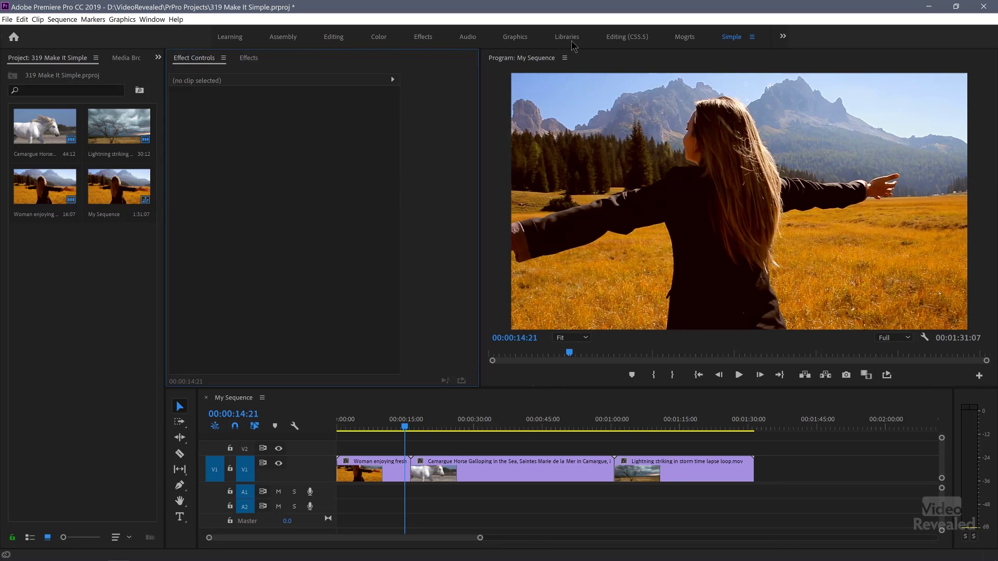
Step: Bring up the Edit Workspaces editor and enlarge it to show all sections
left_click(783, 38)
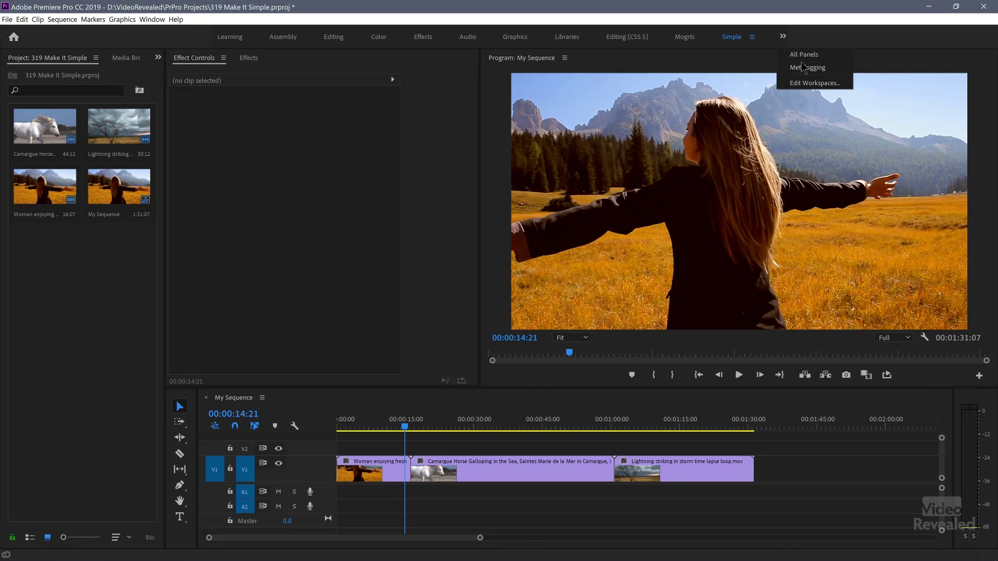
left_click(805, 86)
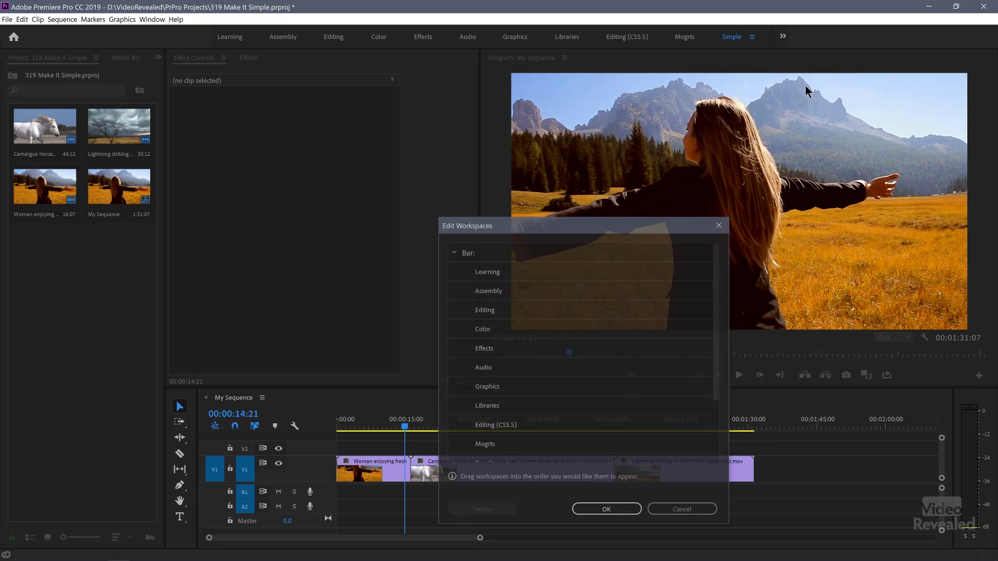
left_click_drag(549, 218, 420, 20)
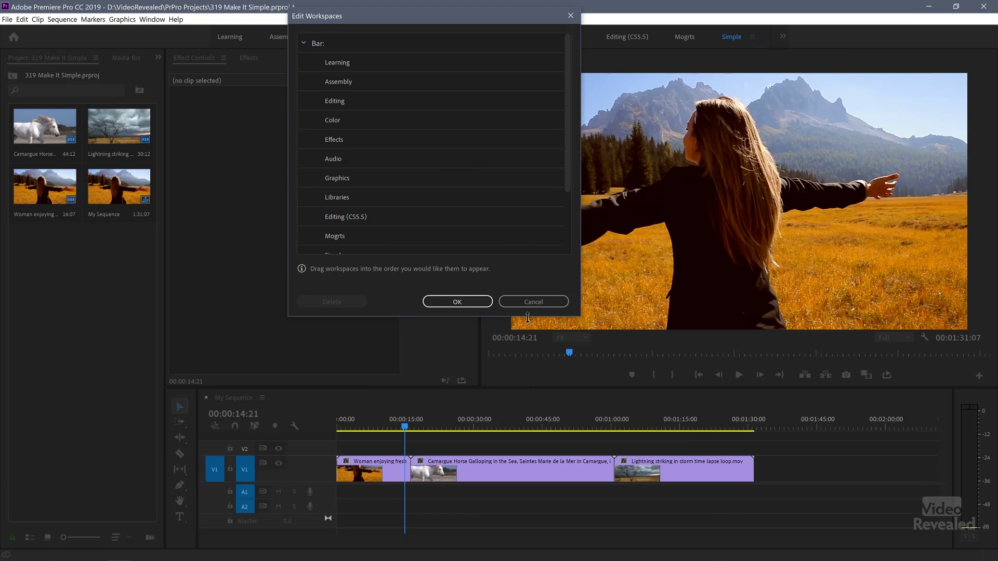
left_click_drag(528, 316, 532, 540)
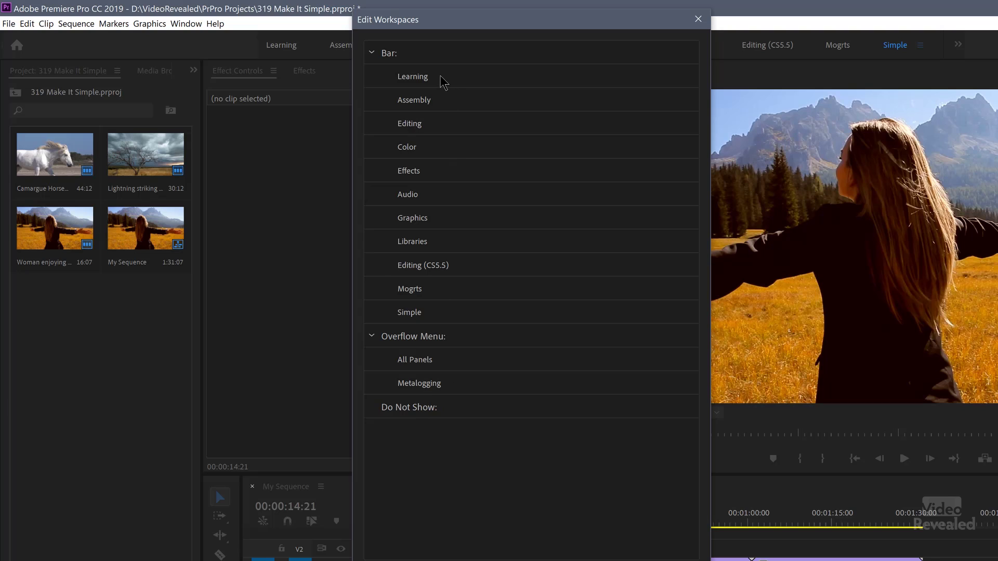
Step: Move Learning, Assembly and Editing (CS5.5) to Do Not Show and put Simple first
left_click_drag(442, 82, 447, 431)
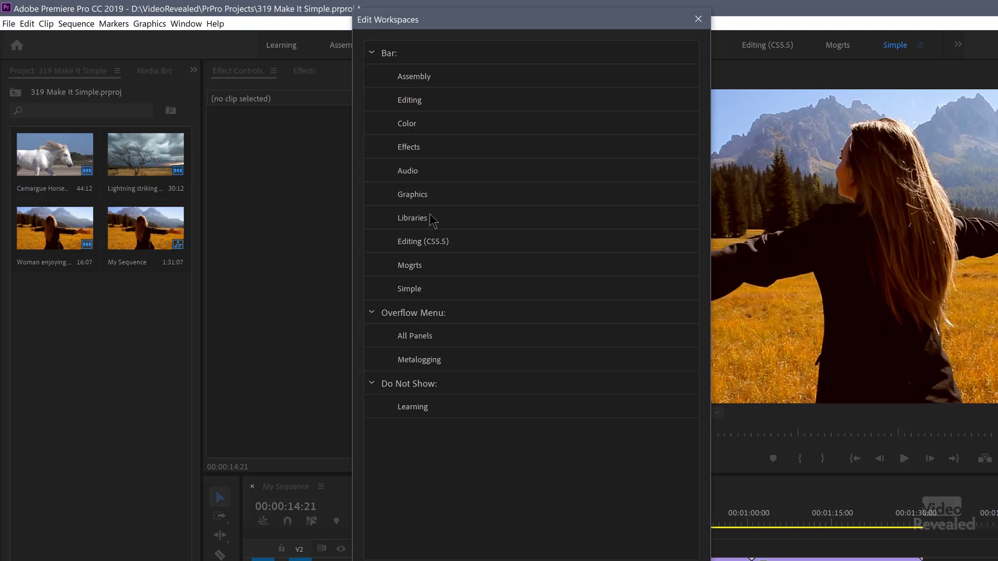
left_click_drag(455, 82, 459, 432)
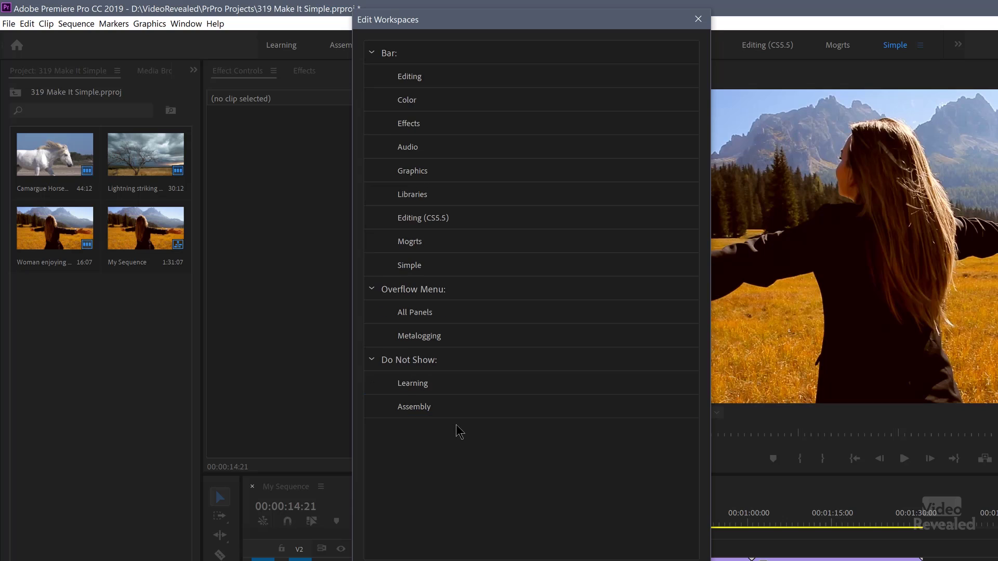
left_click(467, 225)
left_click_drag(467, 225, 446, 423)
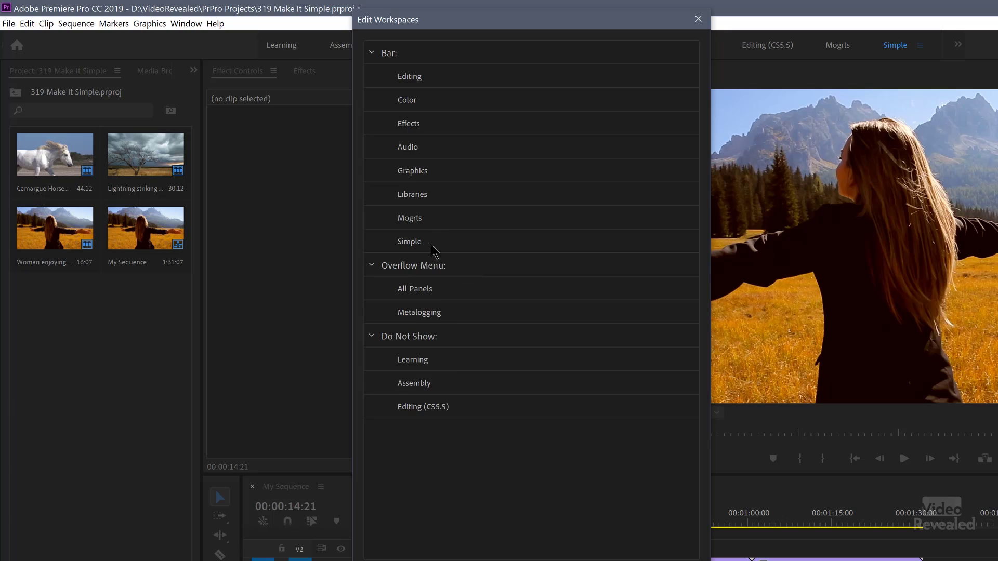
left_click_drag(446, 248, 447, 66)
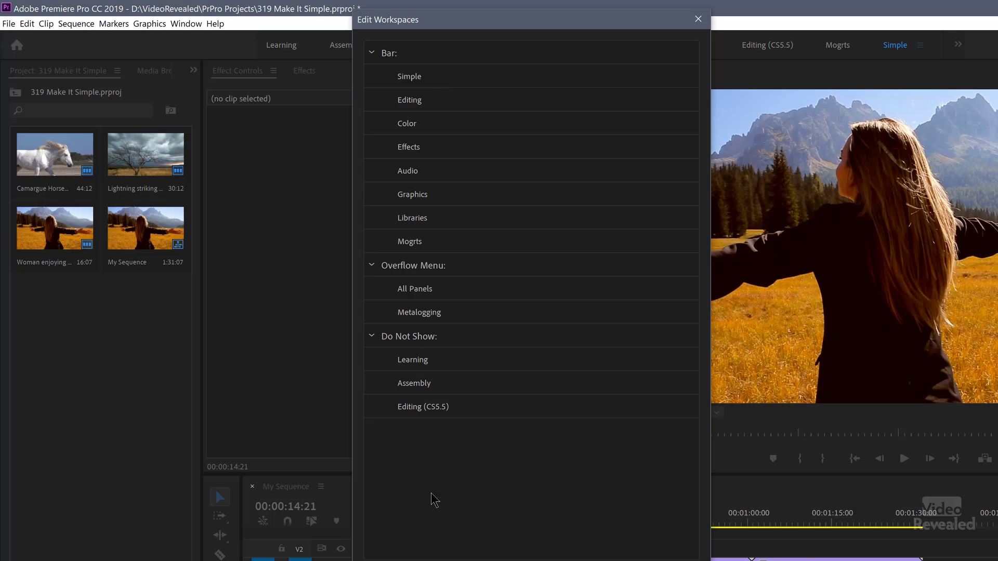
key("Return")
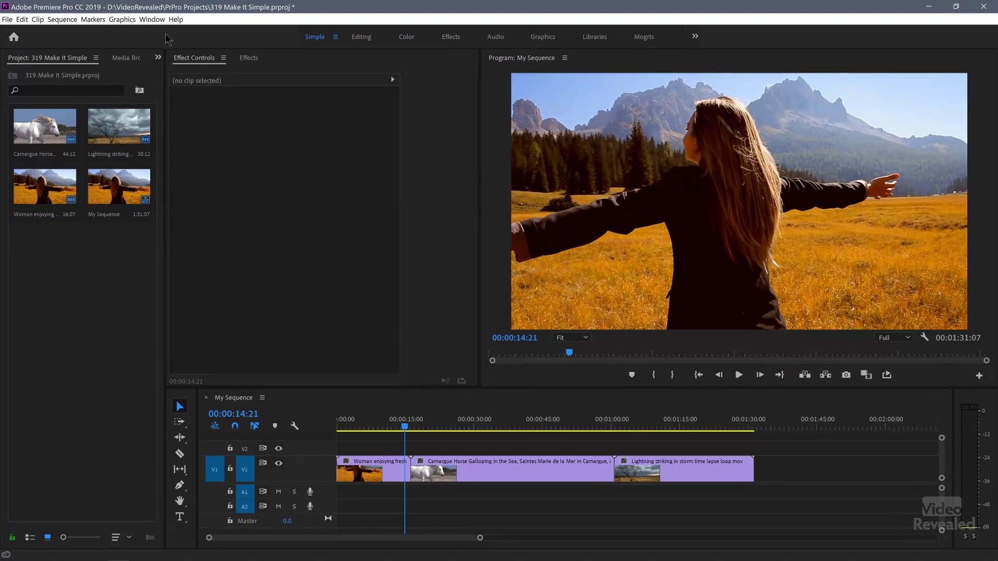
Step: Show the Window > Workspaces submenu with its Import Workspace from Projects command
left_click(152, 20)
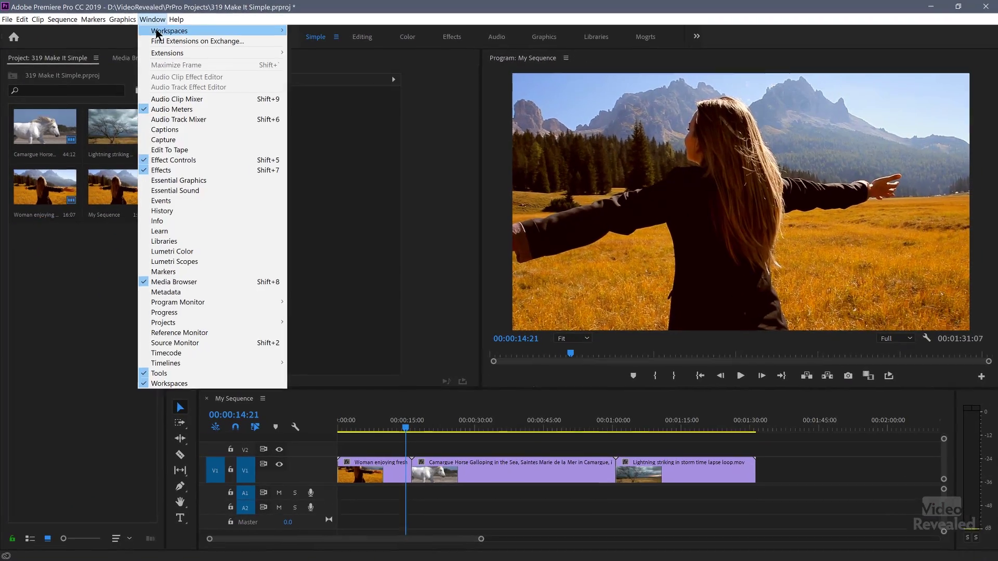
mouse_move(162, 30)
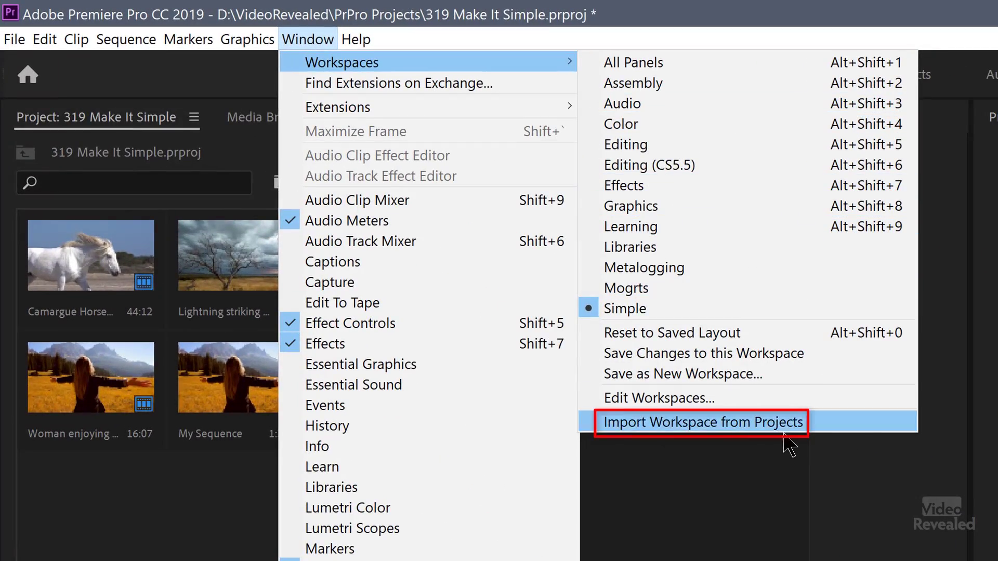